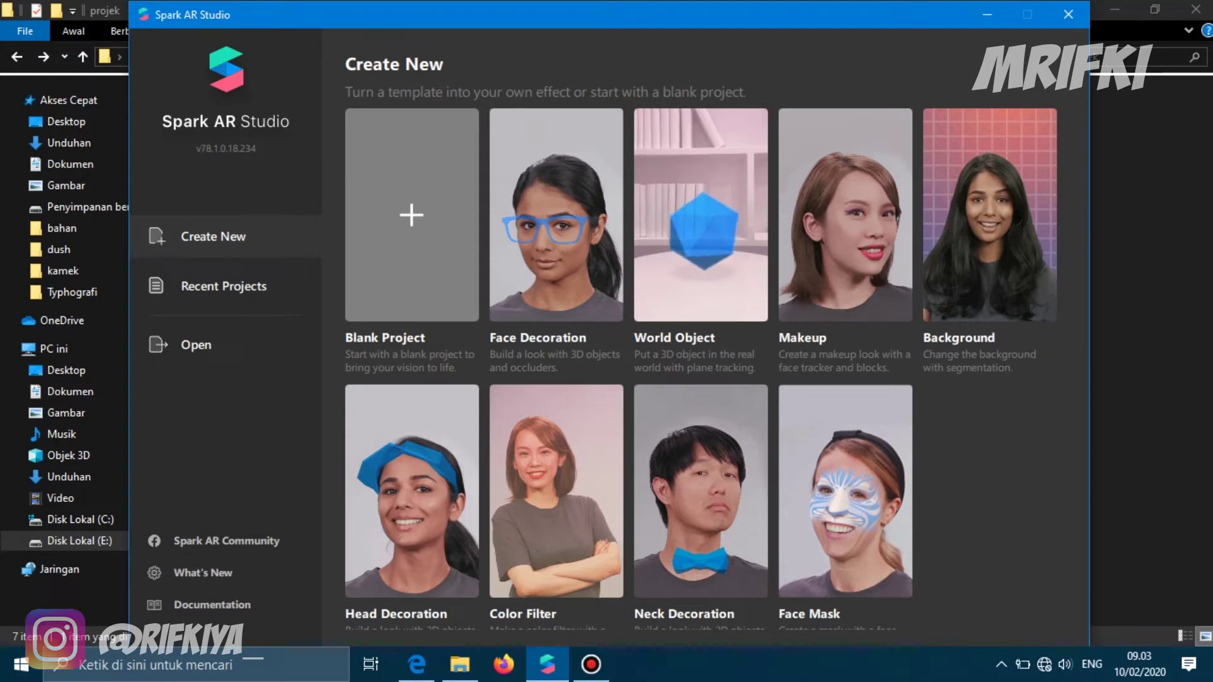
# - Start a blank project and import the textures 2, 1, hitam and Base LUT image (10) with the FastColorLUT patch from File Explorer
pyautogui.click(411, 215)
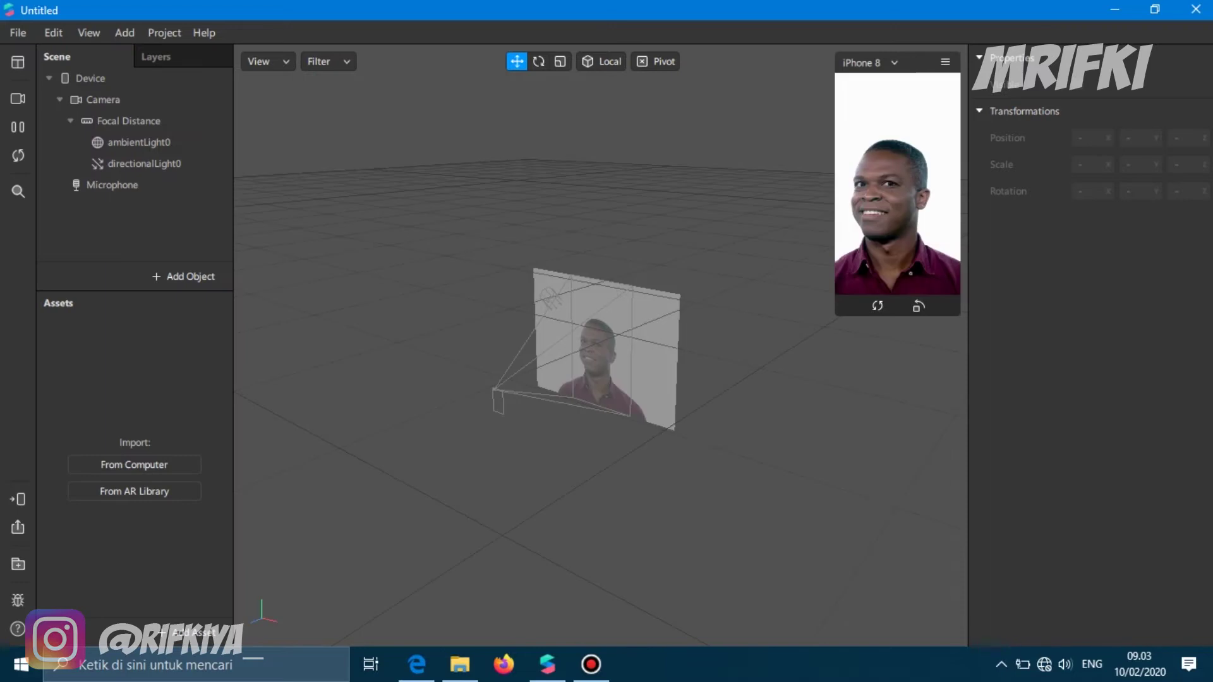
pyautogui.click(460, 665)
pyautogui.moveTo(237, 229); pyautogui.dragTo(172, 414)
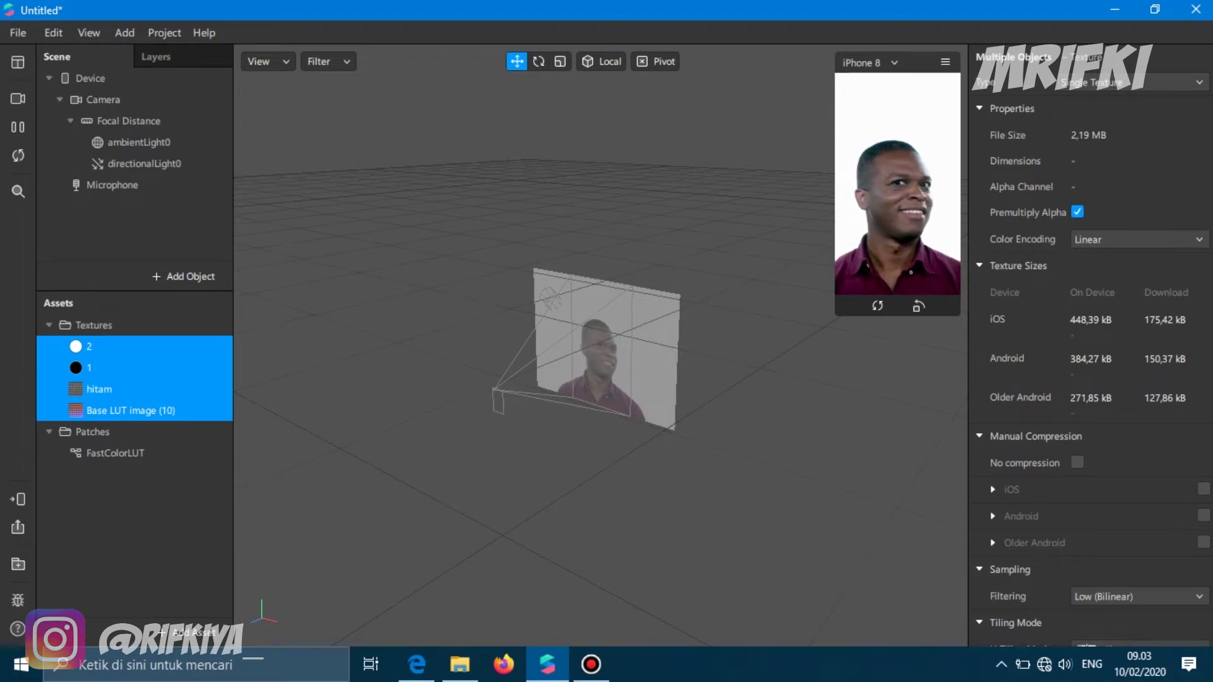
# - Set the four imported textures to no compression for all devices
pyautogui.click(1077, 462)
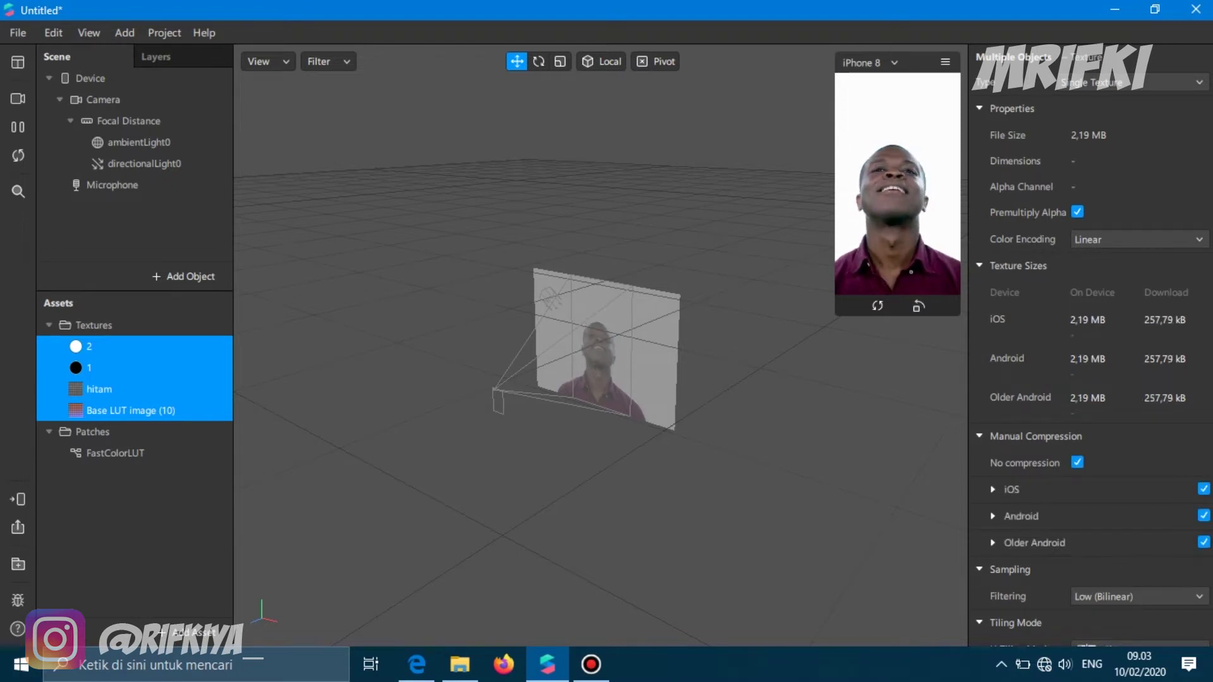
pyautogui.click(115, 454)
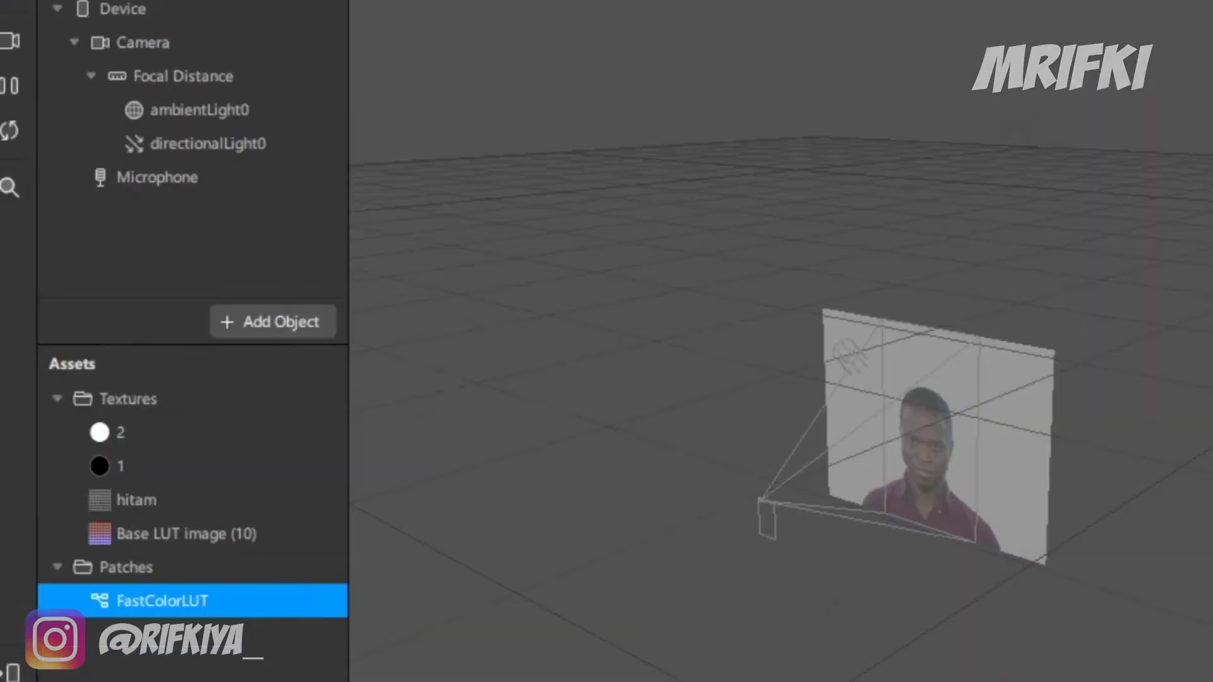
# - Add a rectangle on a canvas to the scene and rename the rectangle bg
pyautogui.click(273, 322)
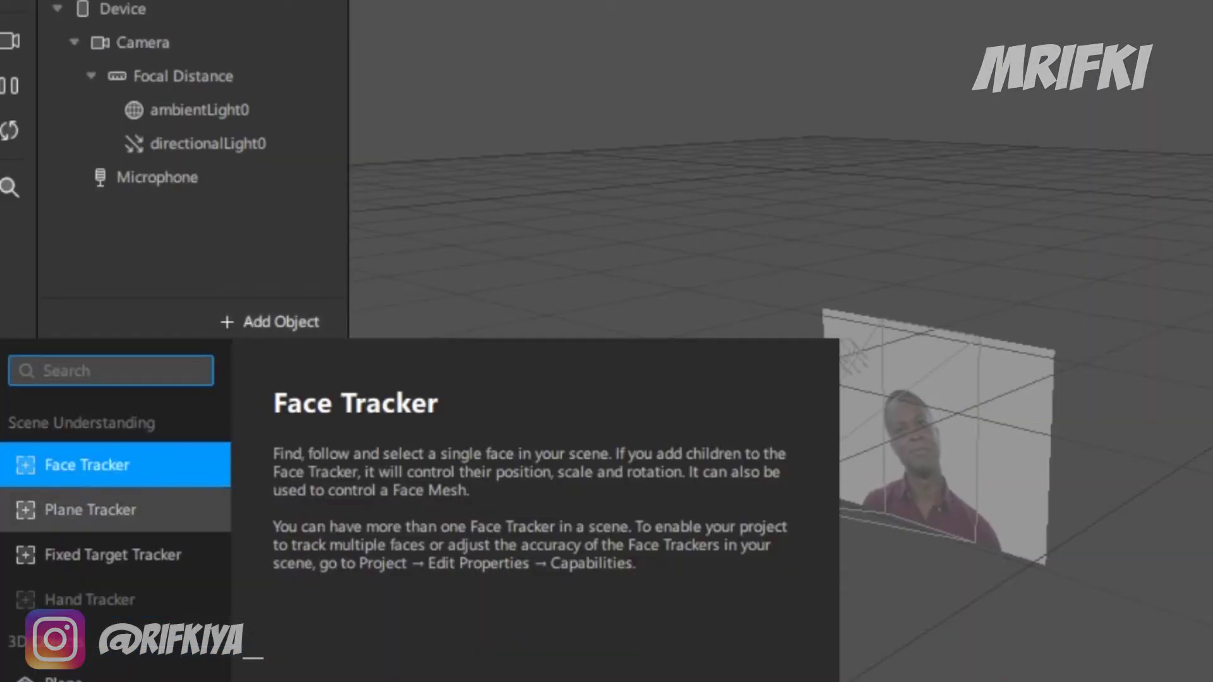
pyautogui.scroll(-3, 82, 505)
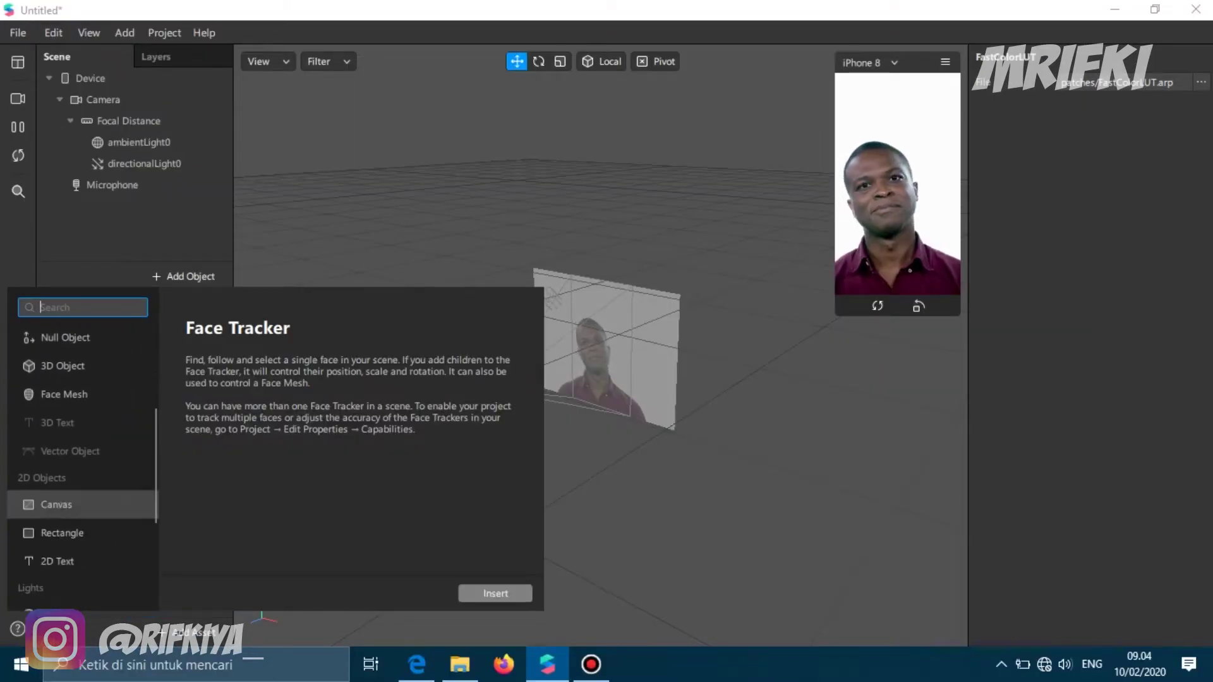
pyautogui.scroll(-1, 82, 503)
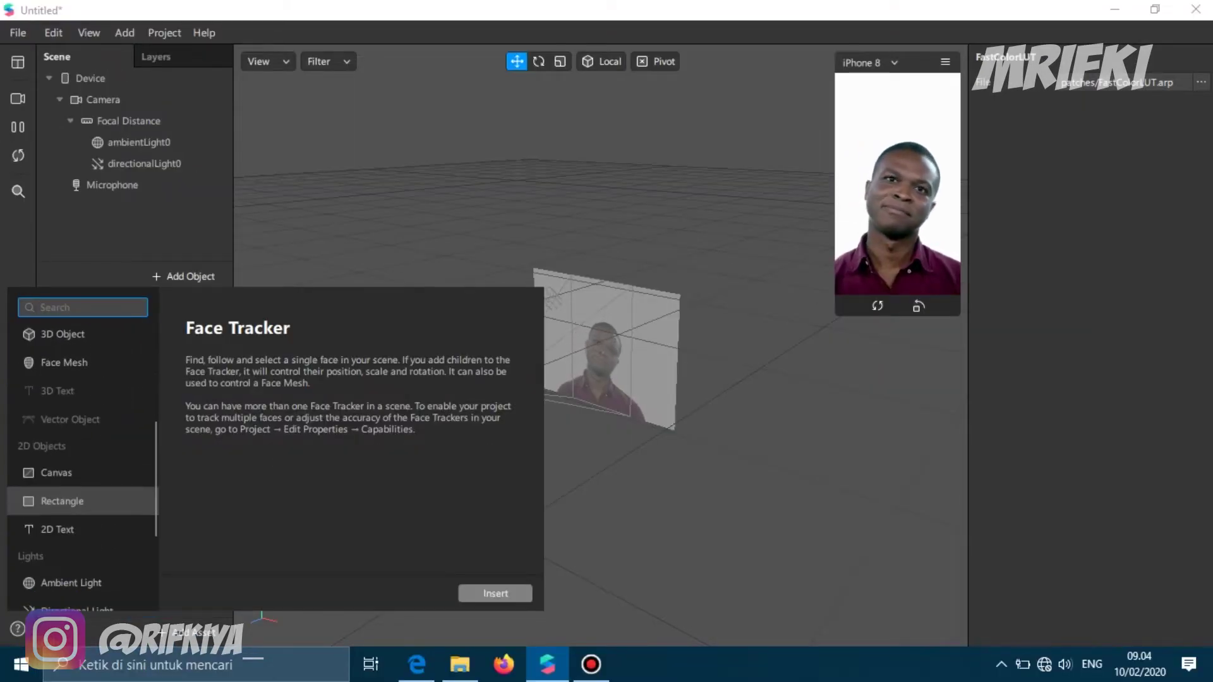
pyautogui.doubleClick(82, 502)
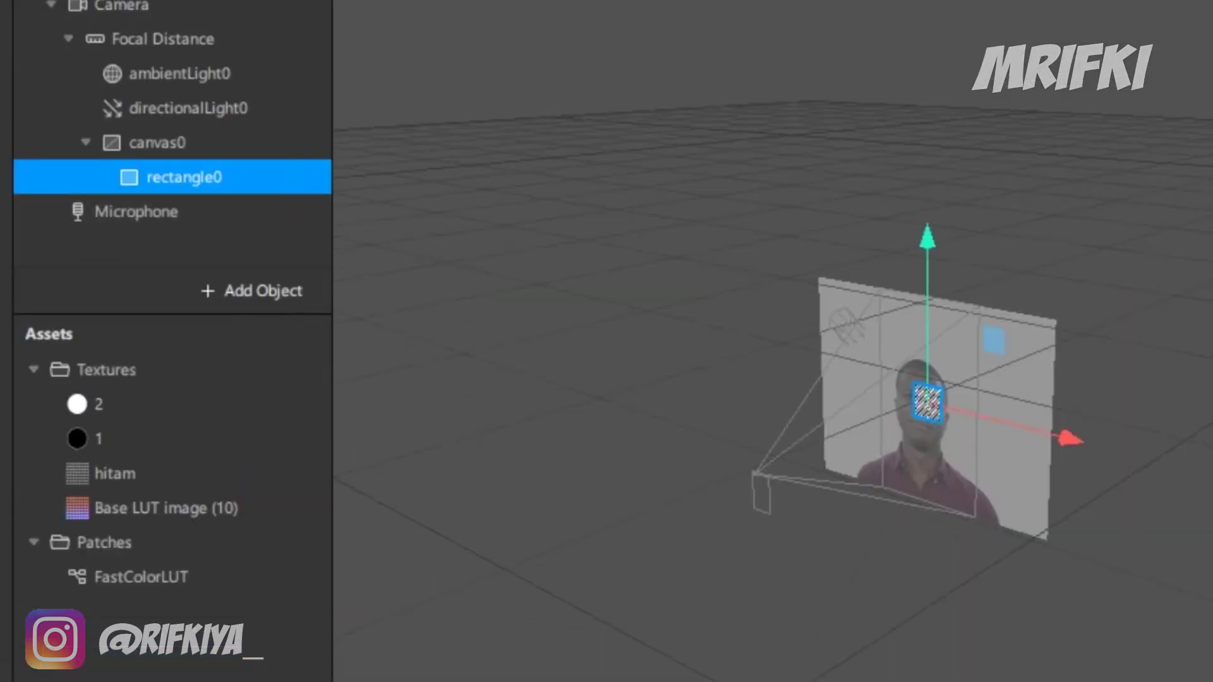
pyautogui.press('F2')
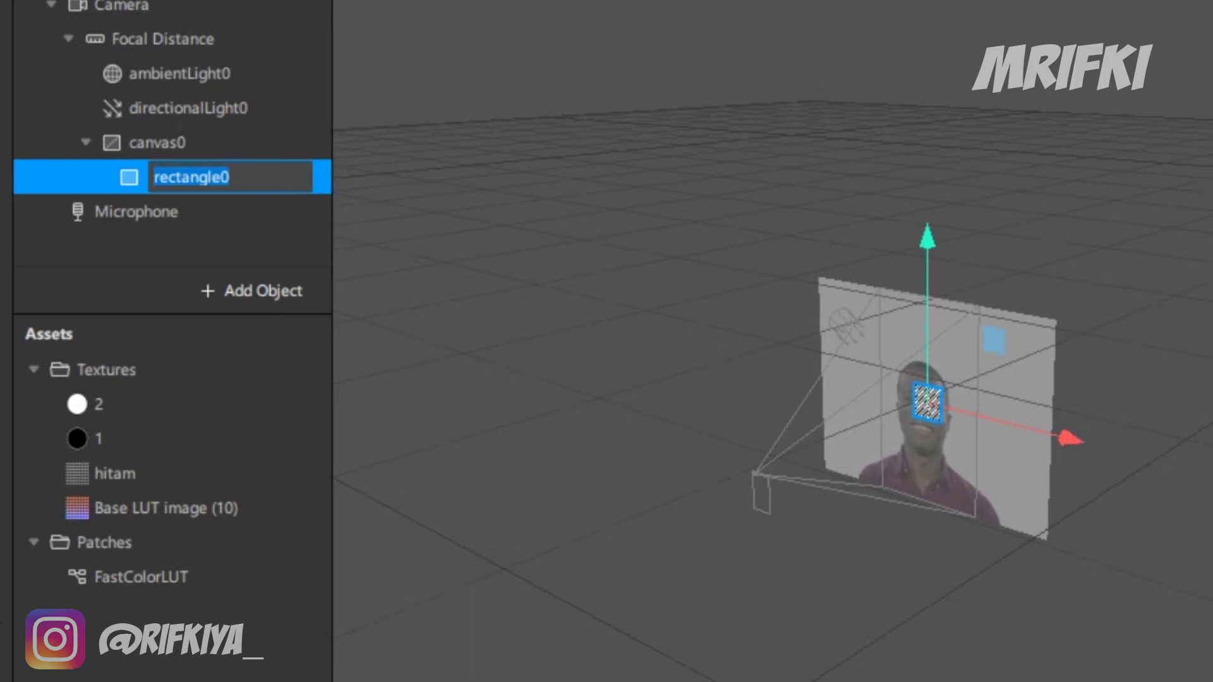
pyautogui.write('bg')
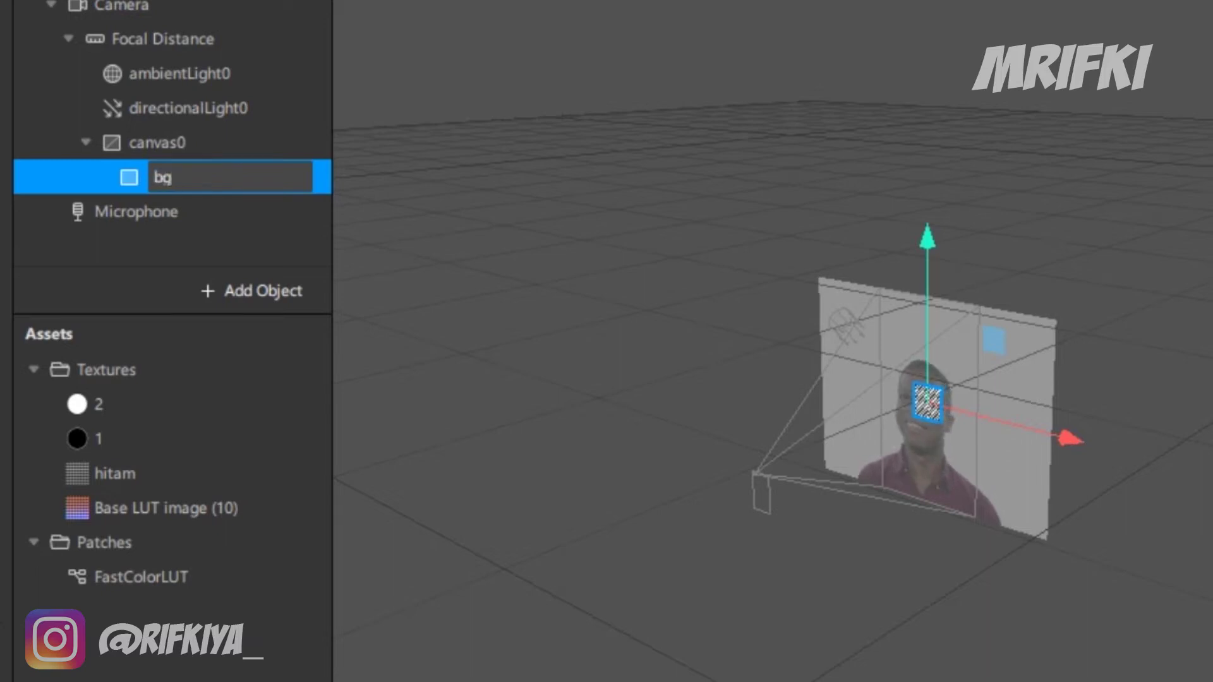
pyautogui.click(171, 247)
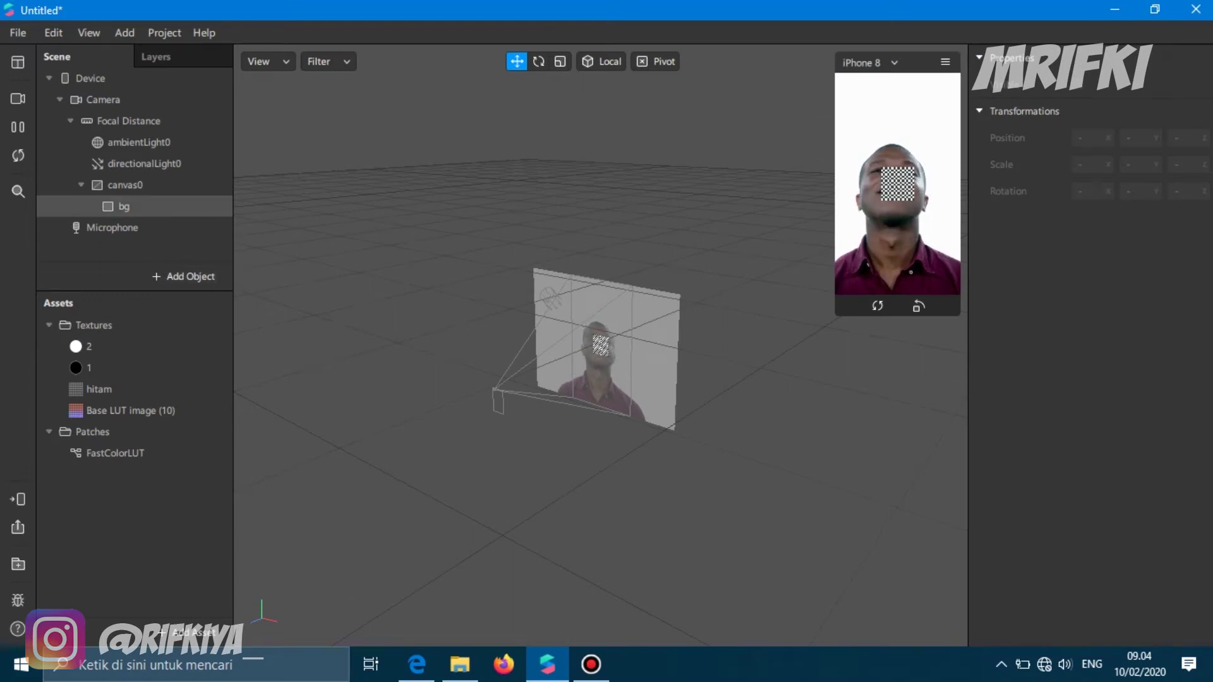
# - Size the bg rectangle to fill both the width and the height of its canvas
pyautogui.click(134, 207)
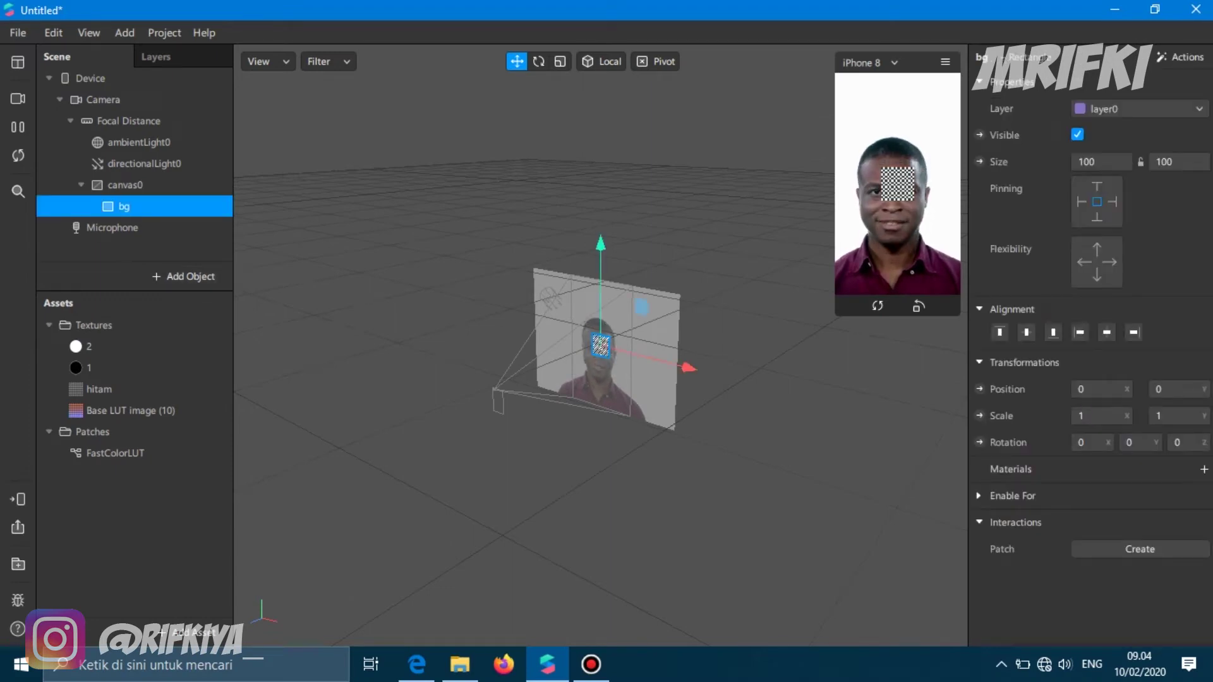
pyautogui.click(1102, 188)
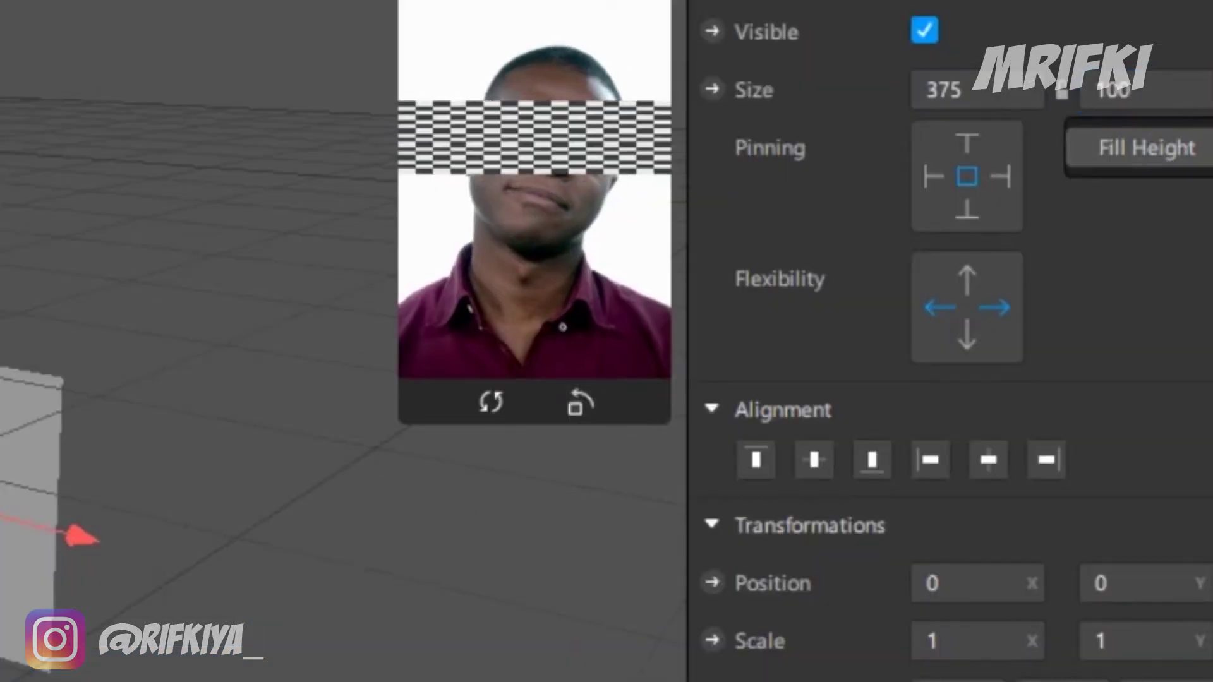
pyautogui.click(1131, 89)
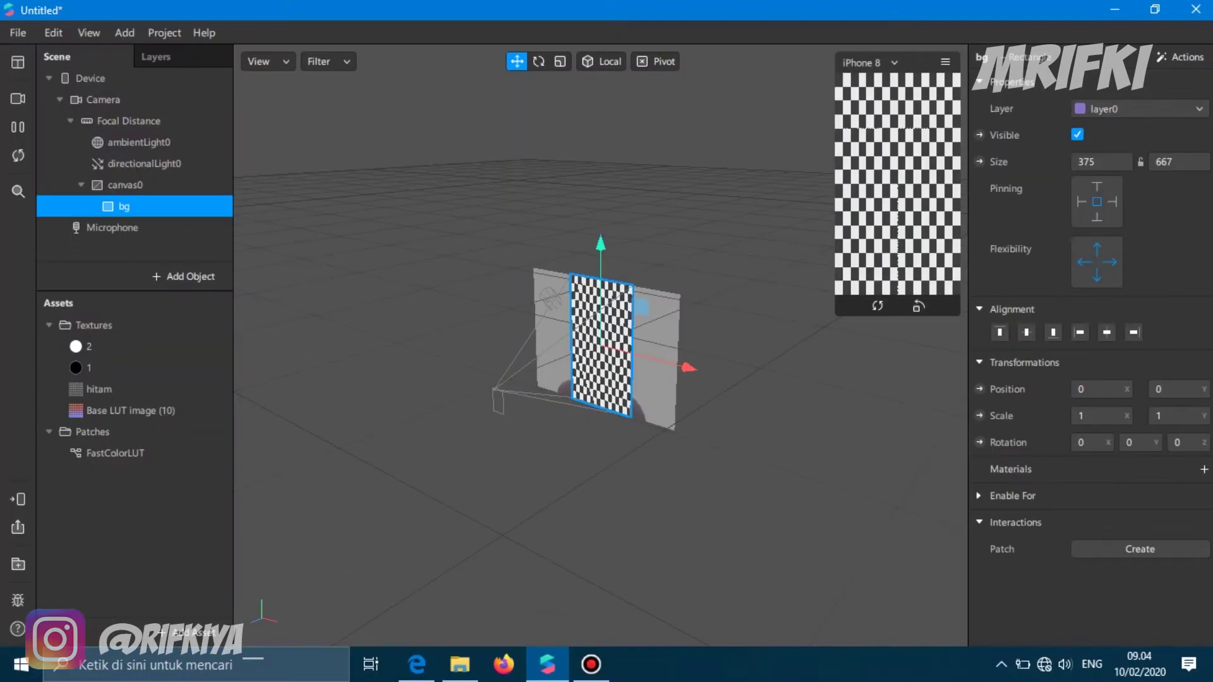
# - Create a new material on the bg rectangle and name it 1
pyautogui.click(1204, 468)
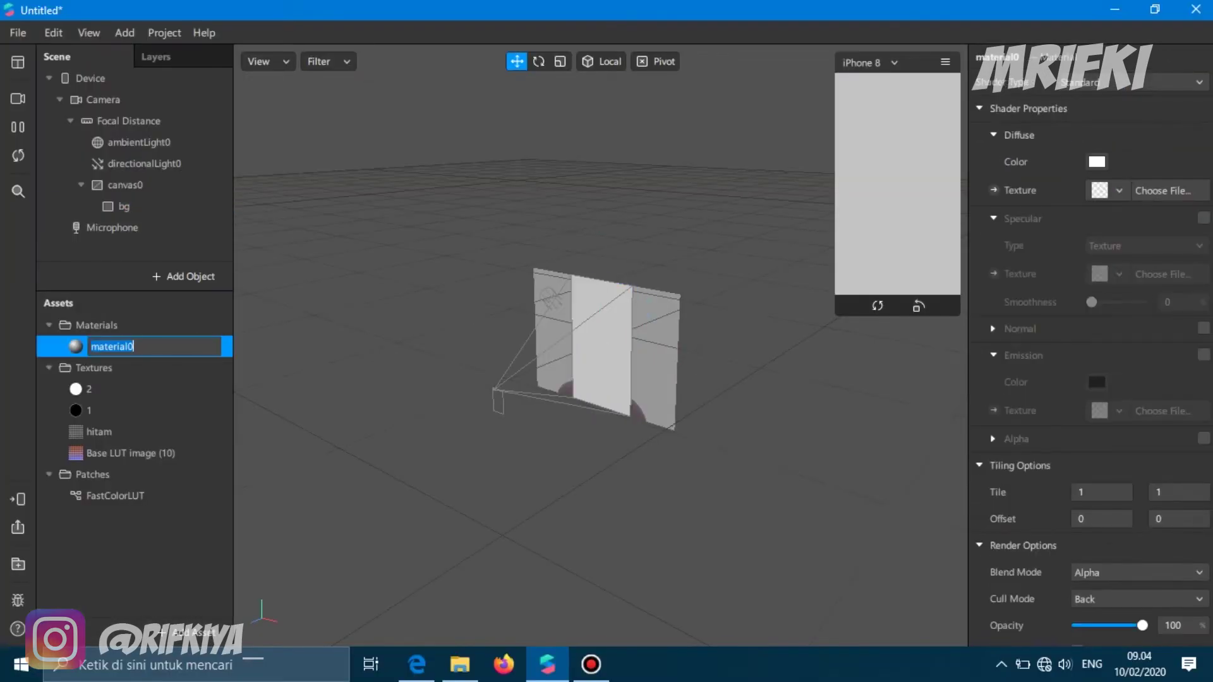
pyautogui.write('1')
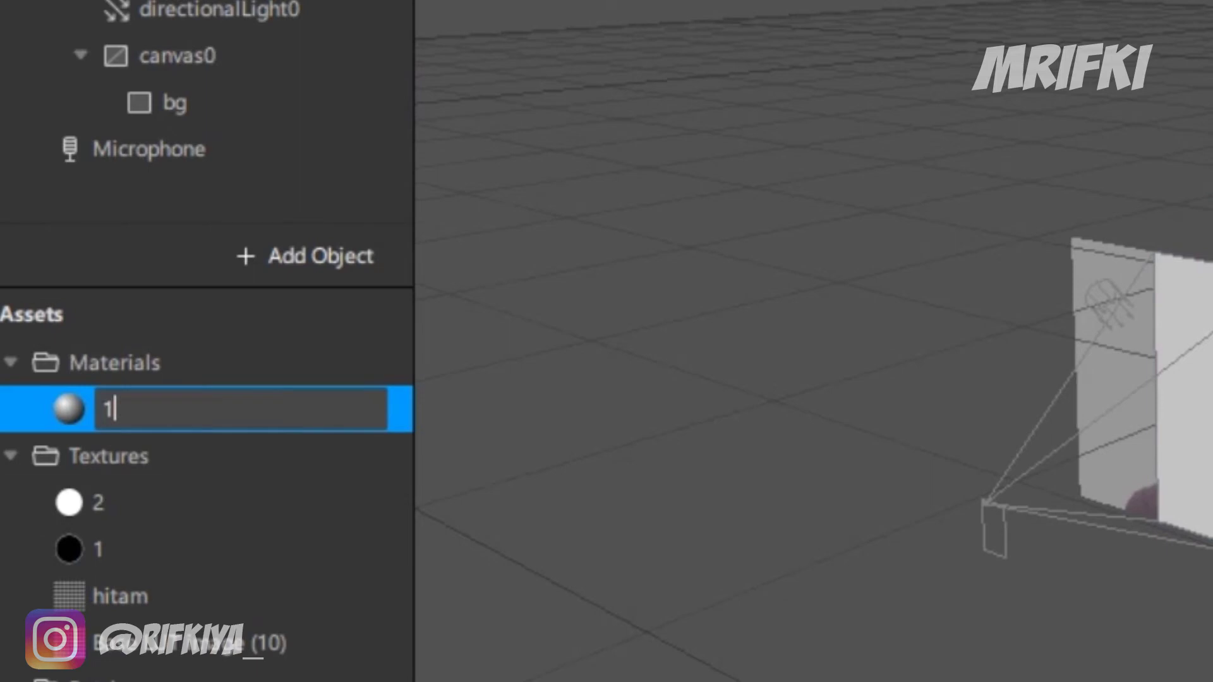
pyautogui.press('Return')
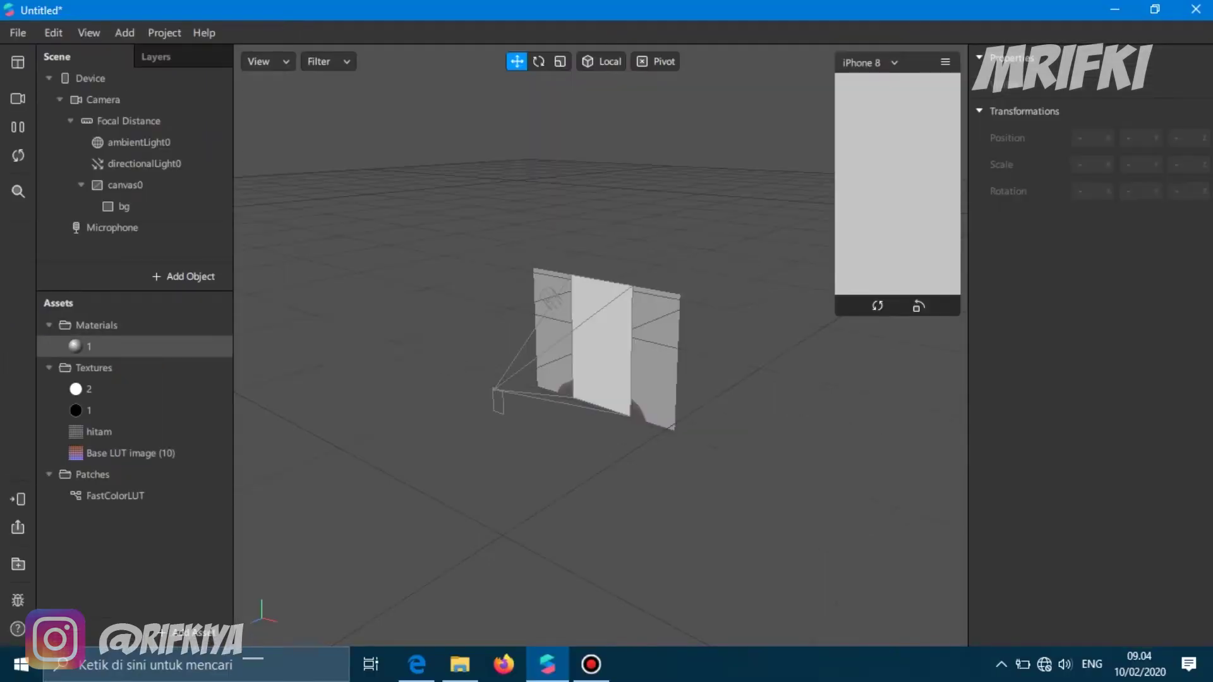
pyautogui.click(89, 346)
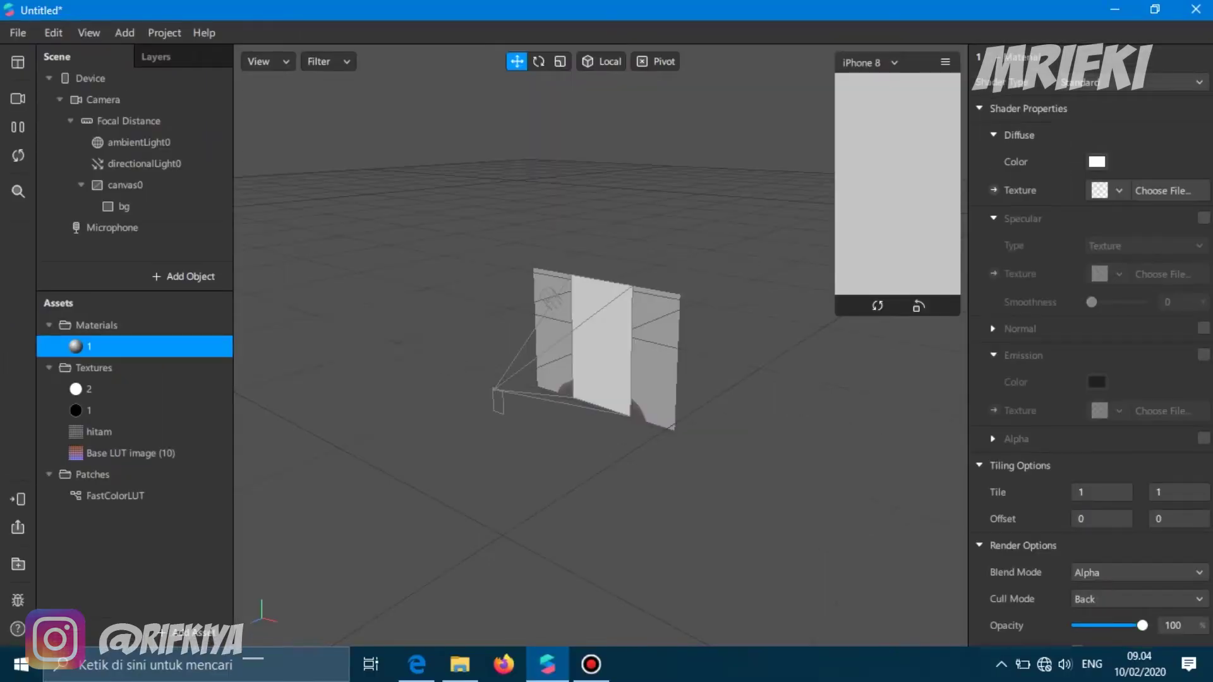
# - Show the Patch Editor
pyautogui.click(125, 32)
pyautogui.moveTo(89, 32)
pyautogui.click(152, 61)
pyautogui.click(89, 32)
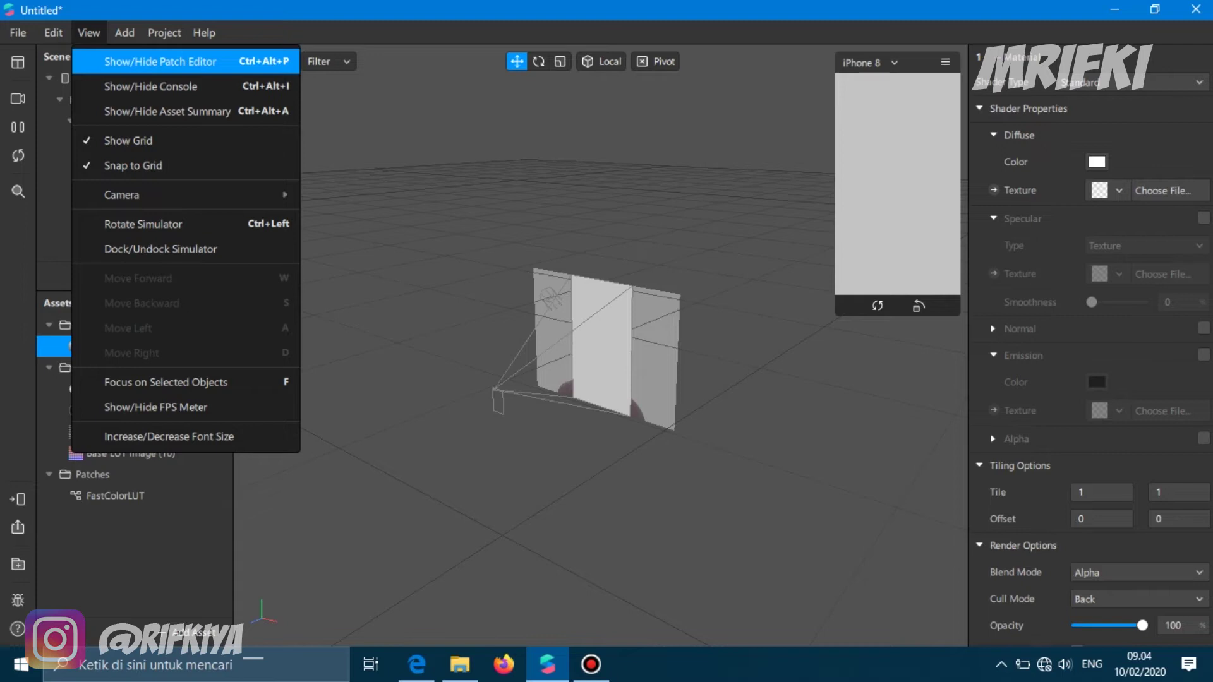
pyautogui.click(159, 61)
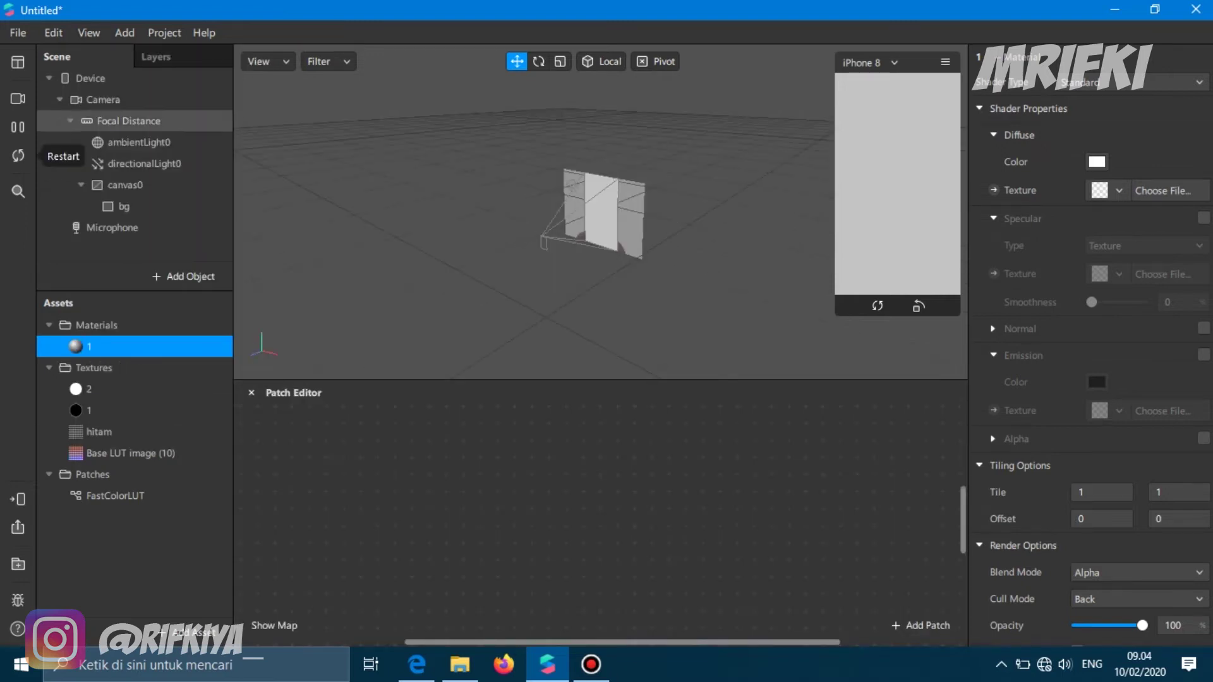
# - Add a texture extraction to the Camera object
pyautogui.click(90, 78)
pyautogui.click(103, 99)
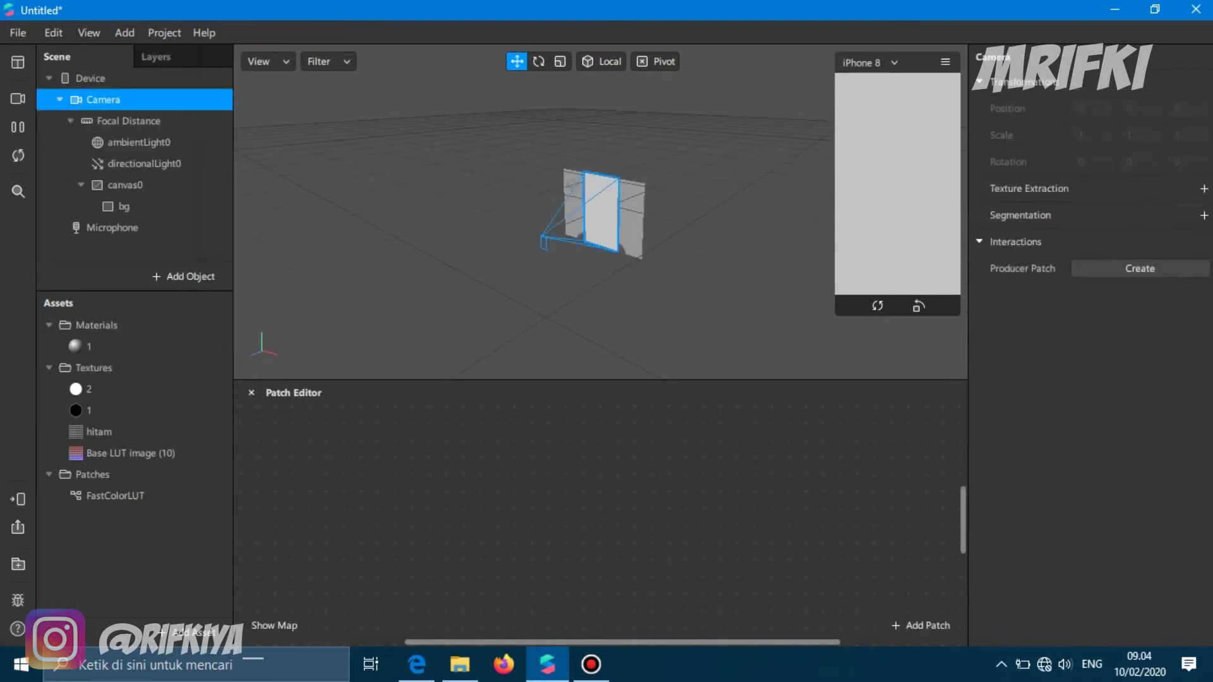
pyautogui.click(1204, 189)
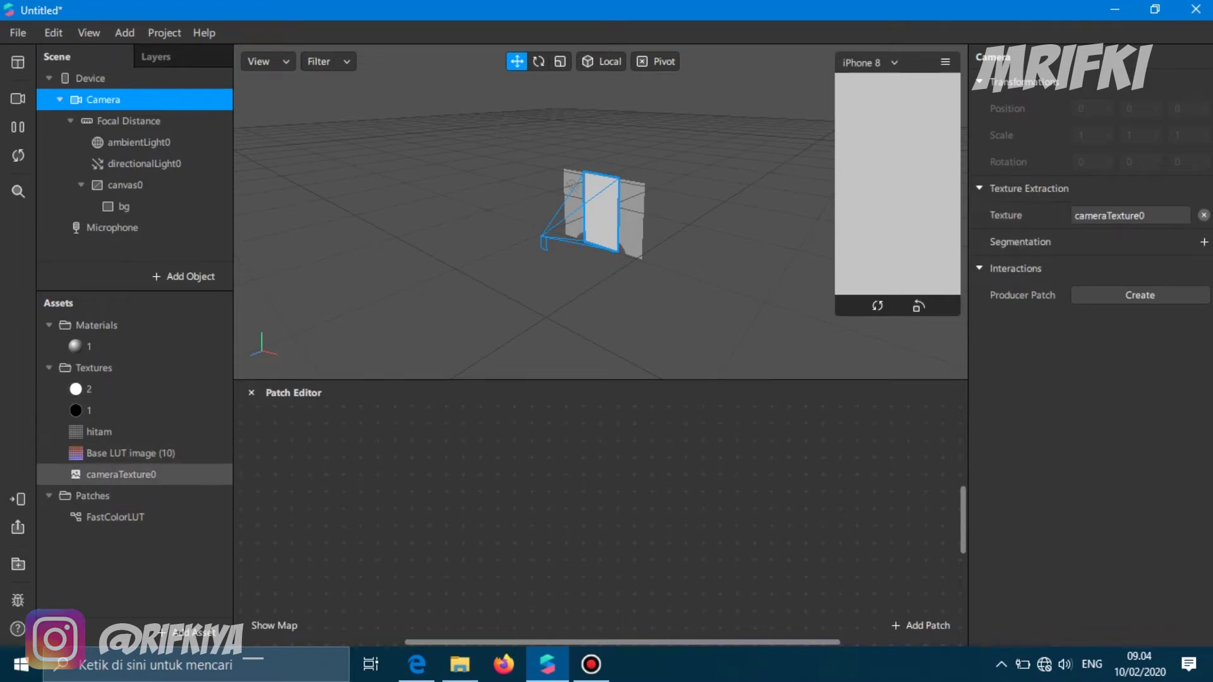
# - Place FastColorLUT, cameraTexture0, hitam and Base LUT image (10) as patches in the Patch Editor
pyautogui.moveTo(114, 516); pyautogui.dragTo(456, 510)
pyautogui.moveTo(120, 473); pyautogui.dragTo(272, 523)
pyautogui.moveTo(126, 432); pyautogui.dragTo(418, 443)
pyautogui.moveTo(126, 453); pyautogui.dragTo(454, 583)
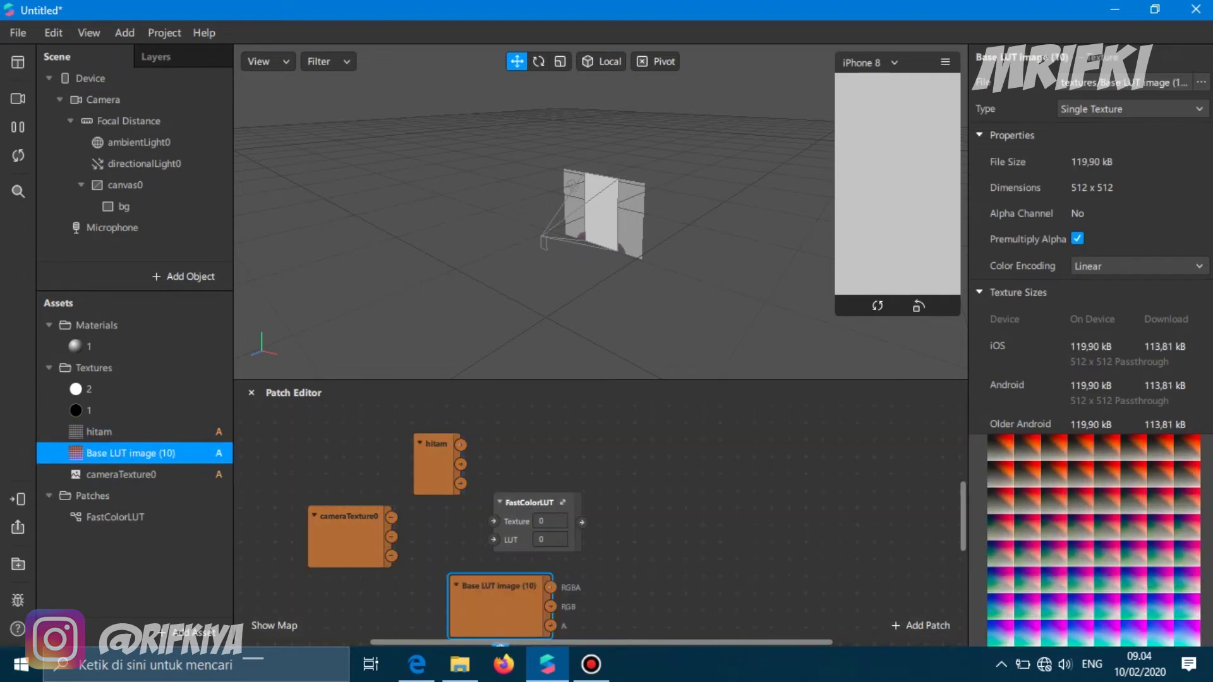
# - Duplicate the FastColorLUT patch, connecting hitam's RGBA output to the original's LUT input and Base LUT image (10)'s to the copy's
pyautogui.moveTo(530, 503); pyautogui.dragTo(603, 468)
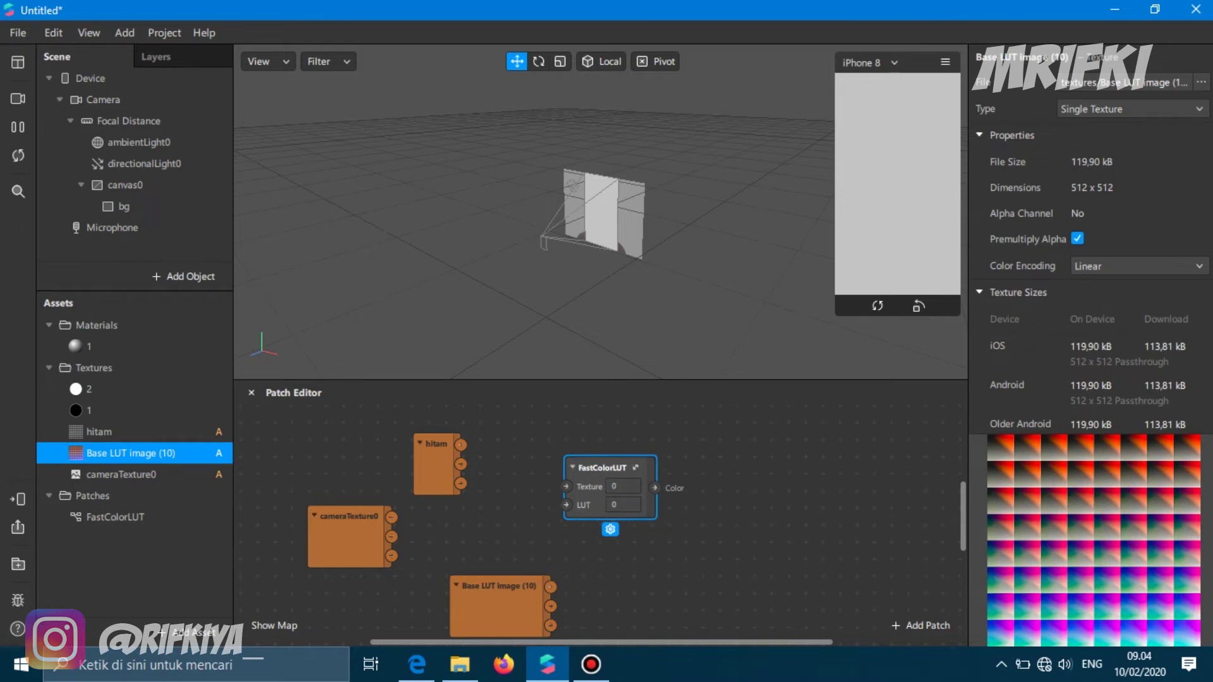
pyautogui.hotkey('ctrl', 'd')
pyautogui.moveTo(638, 504); pyautogui.dragTo(637, 588)
pyautogui.moveTo(550, 587); pyautogui.dragTo(601, 625)
pyautogui.moveTo(461, 444); pyautogui.dragTo(566, 505)
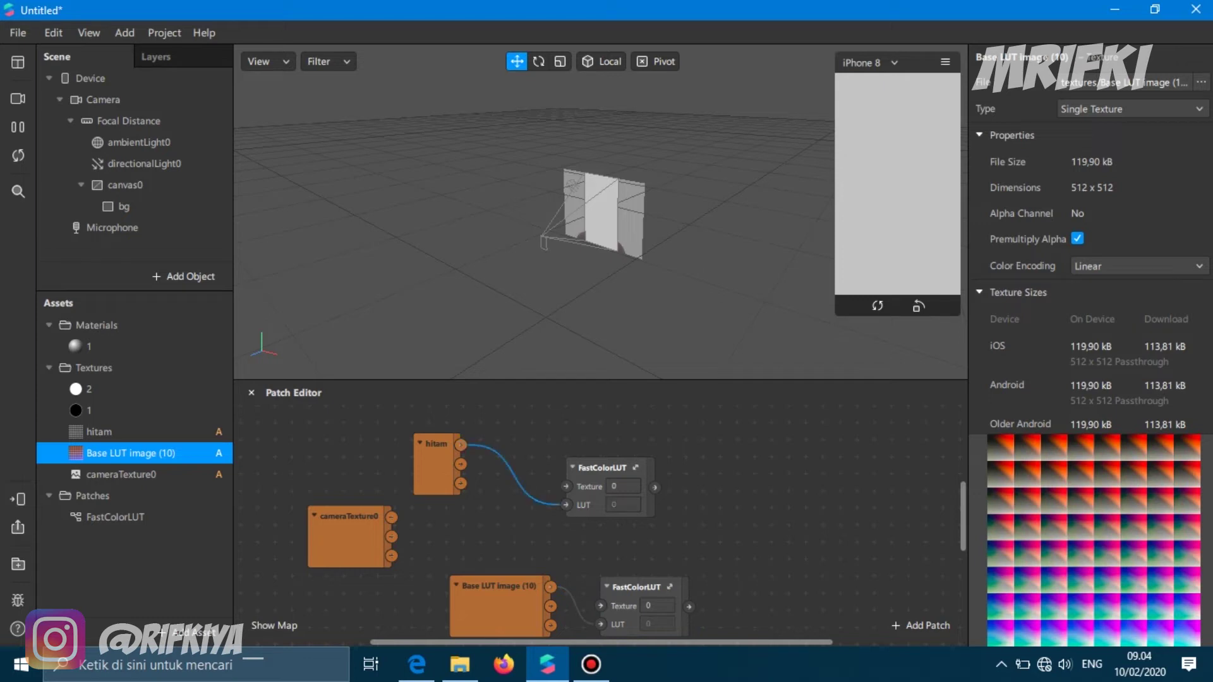
# - Connect cameraTexture0's RGBA output to the Texture inputs of both FastColorLUT patches and tidy the patch layout
pyautogui.moveTo(392, 517); pyautogui.dragTo(576, 489)
pyautogui.click(392, 518)
pyautogui.moveTo(392, 517); pyautogui.dragTo(601, 605)
pyautogui.moveTo(499, 586); pyautogui.dragTo(410, 587)
pyautogui.moveTo(635, 587); pyautogui.dragTo(616, 553)
pyautogui.moveTo(392, 517); pyautogui.dragTo(566, 487)
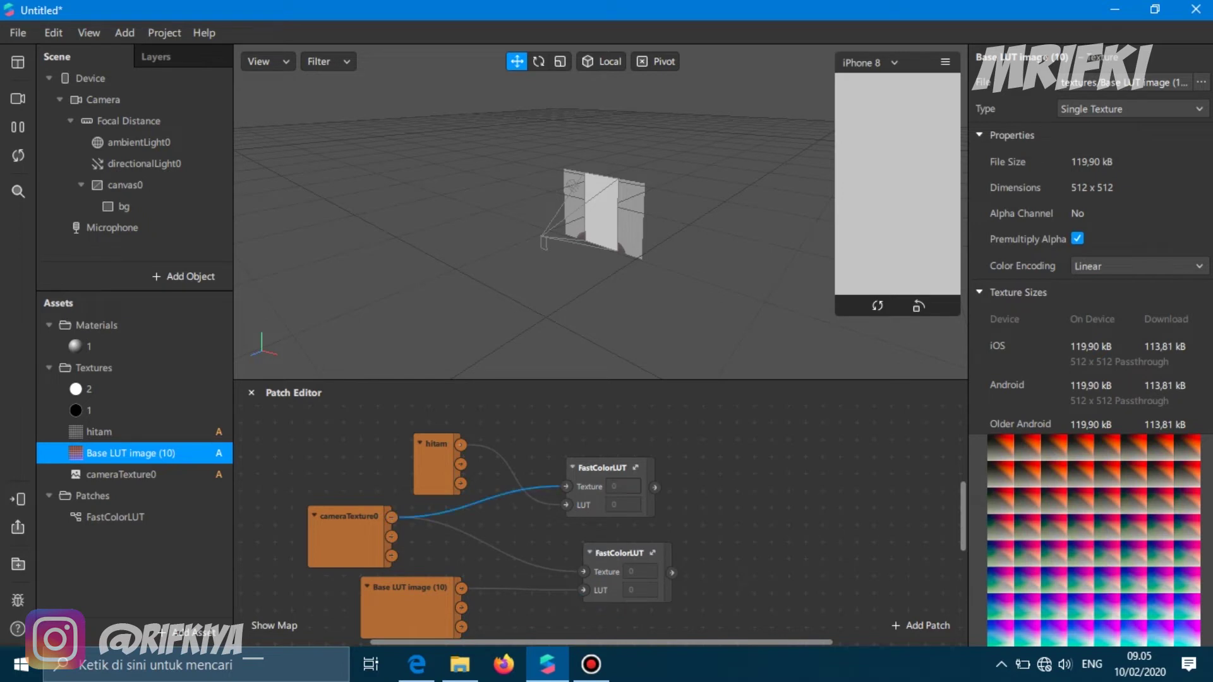
# - Create a Diffuse Texture patch for material 1 and connect the output of the hitam FastColorLUT patch to it
pyautogui.click(127, 347)
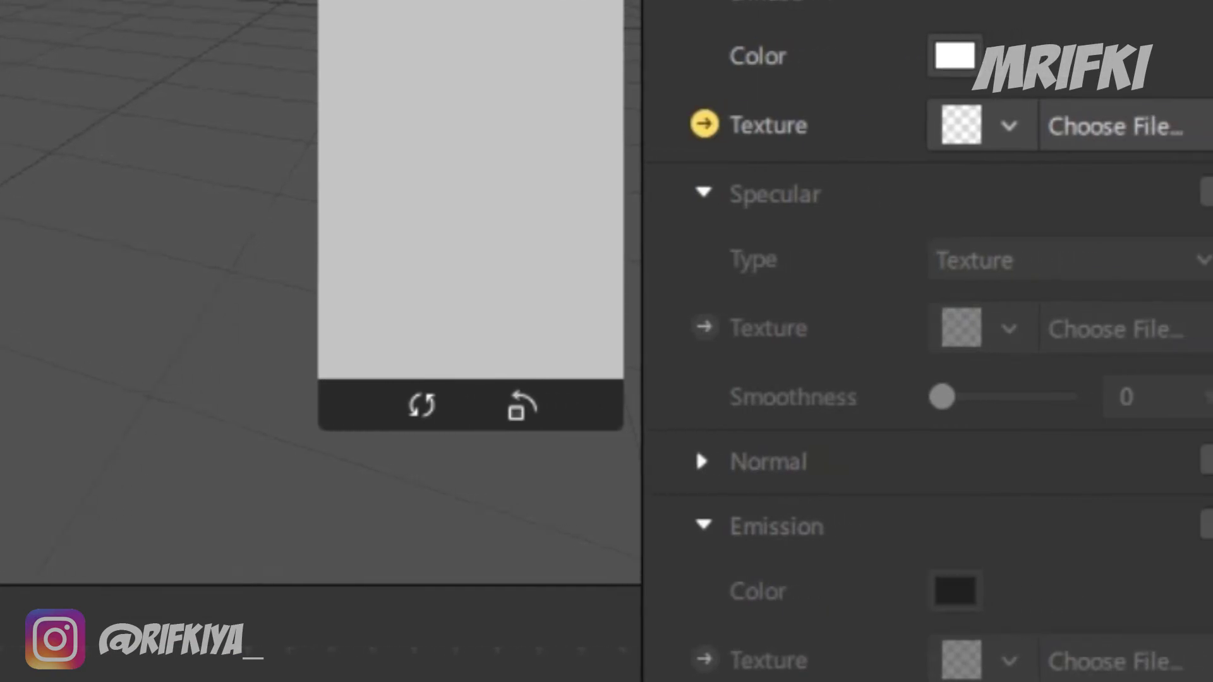
pyautogui.click(704, 124)
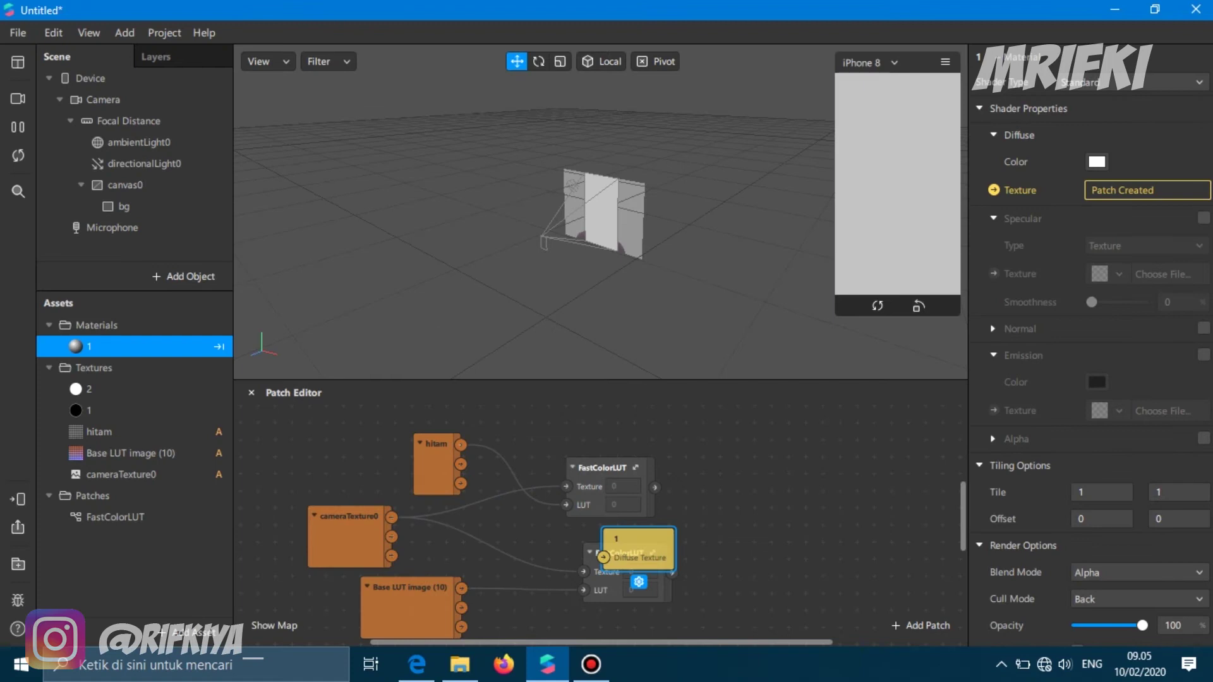
pyautogui.moveTo(639, 541); pyautogui.dragTo(773, 469)
pyautogui.moveTo(655, 487); pyautogui.dragTo(738, 487)
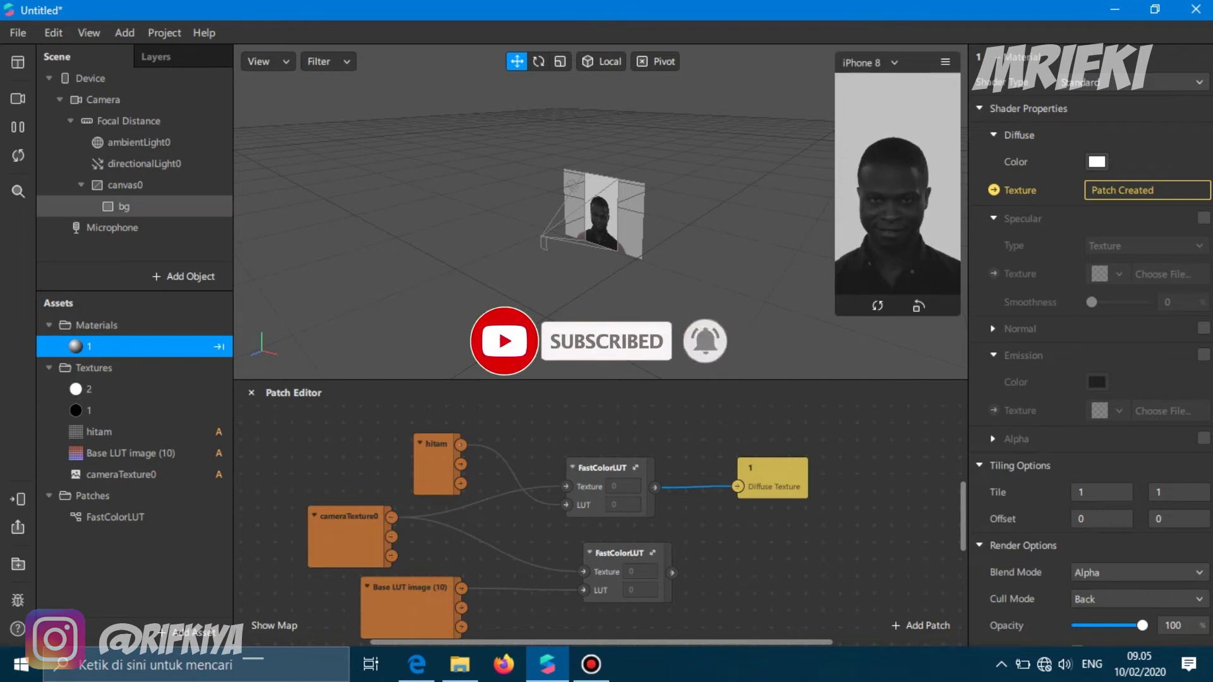
# - Add a second material to the assets and name it 2
pyautogui.click(124, 206)
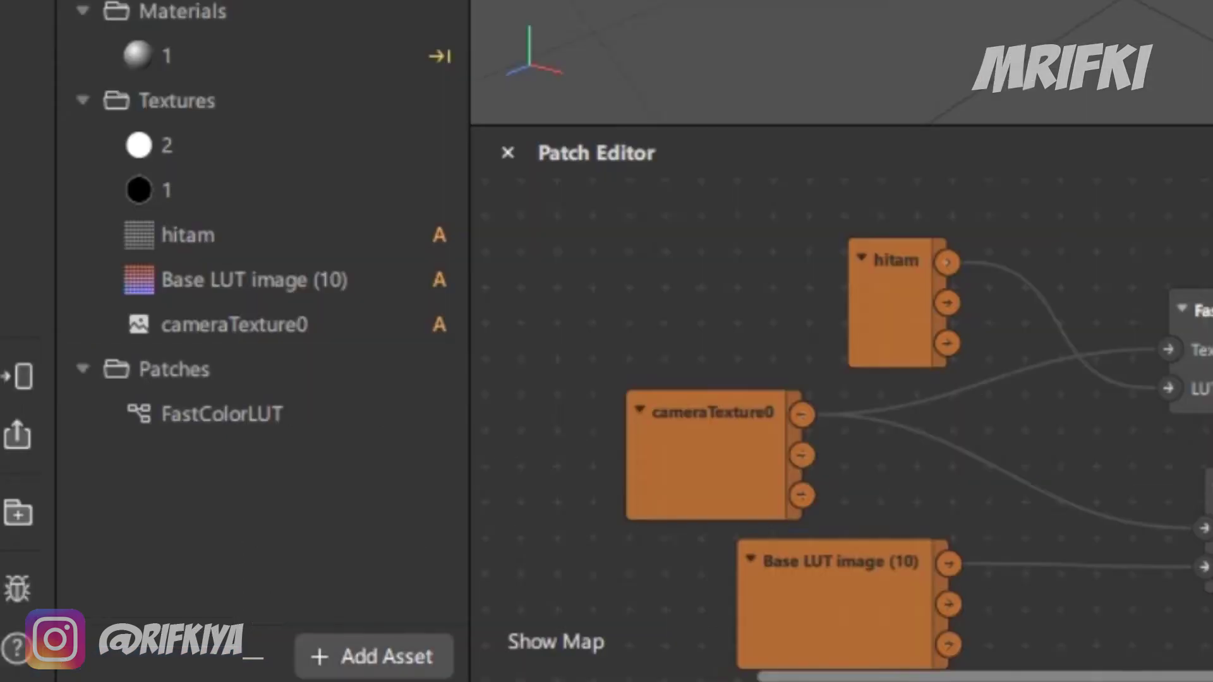
pyautogui.click(187, 632)
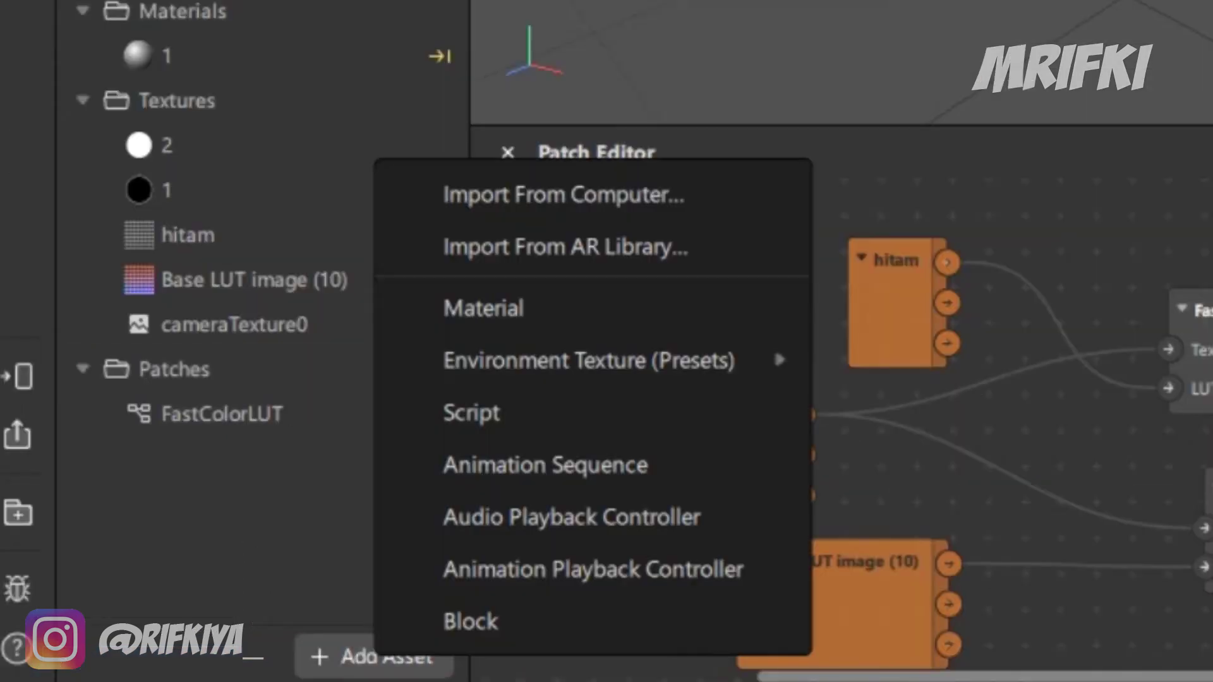
pyautogui.click(484, 308)
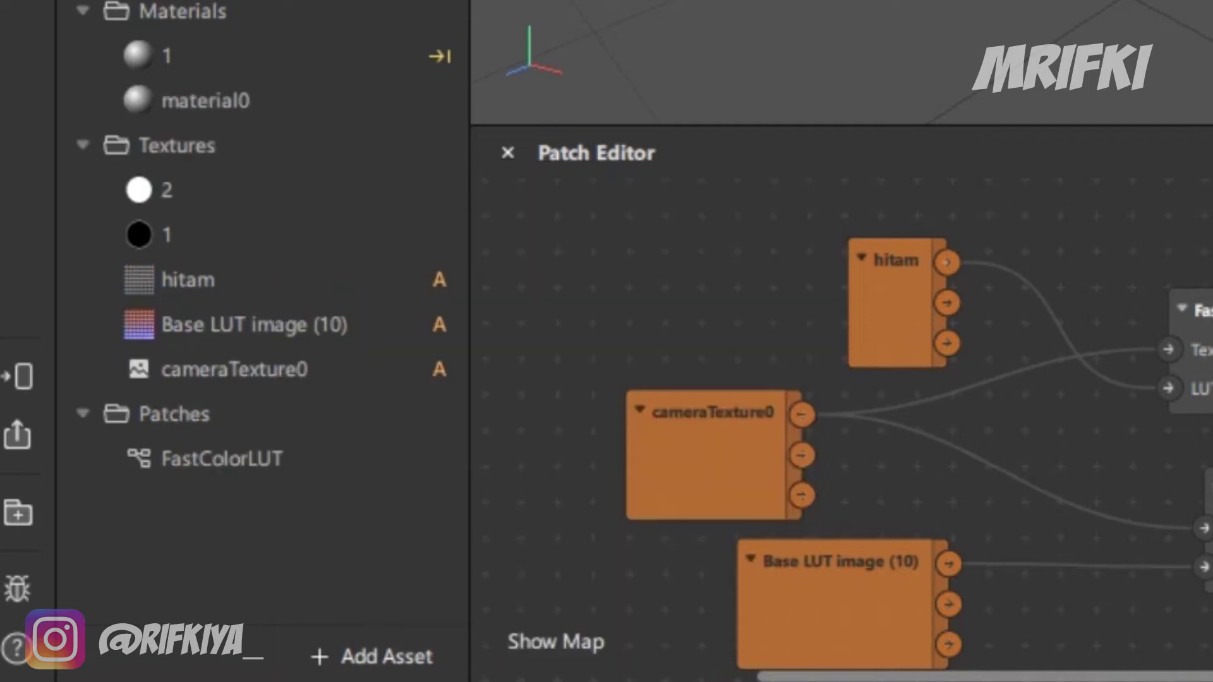
pyautogui.write('2')
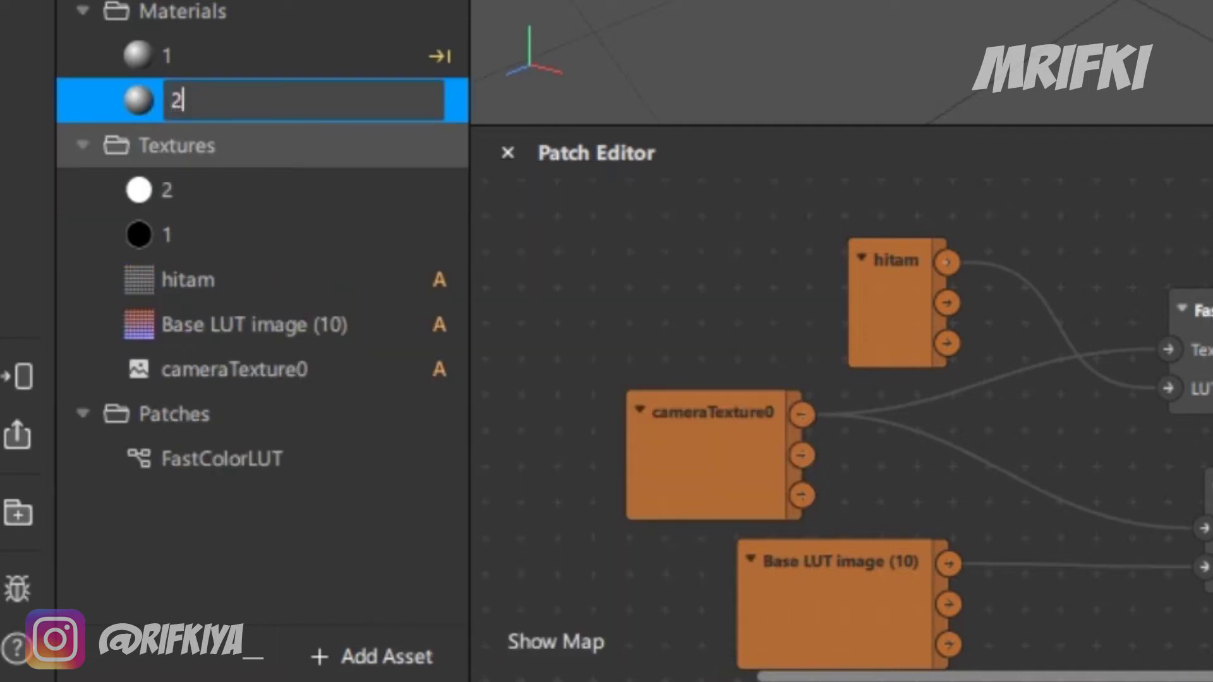
pyautogui.press('Return')
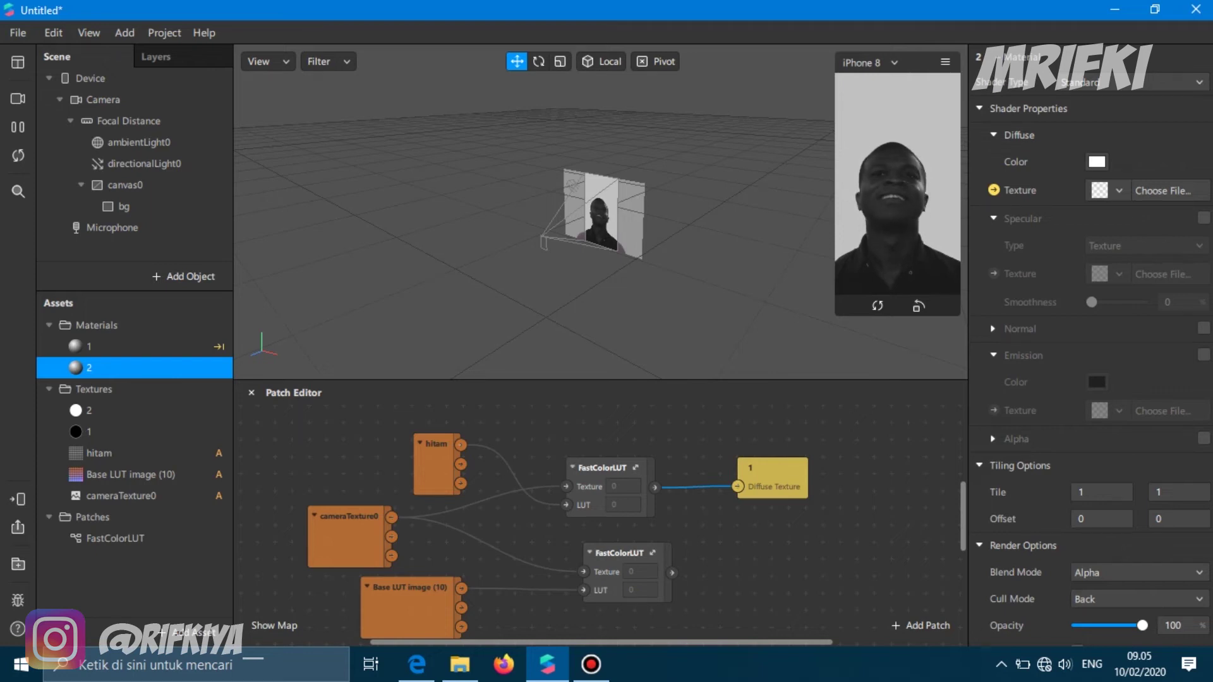
# - Create a Diffuse Texture patch for material 2 and connect the output of the Base LUT image (10) FastColorLUT patch to it
pyautogui.click(994, 190)
pyautogui.moveTo(635, 556); pyautogui.dragTo(755, 572)
pyautogui.moveTo(672, 573); pyautogui.dragTo(720, 572)
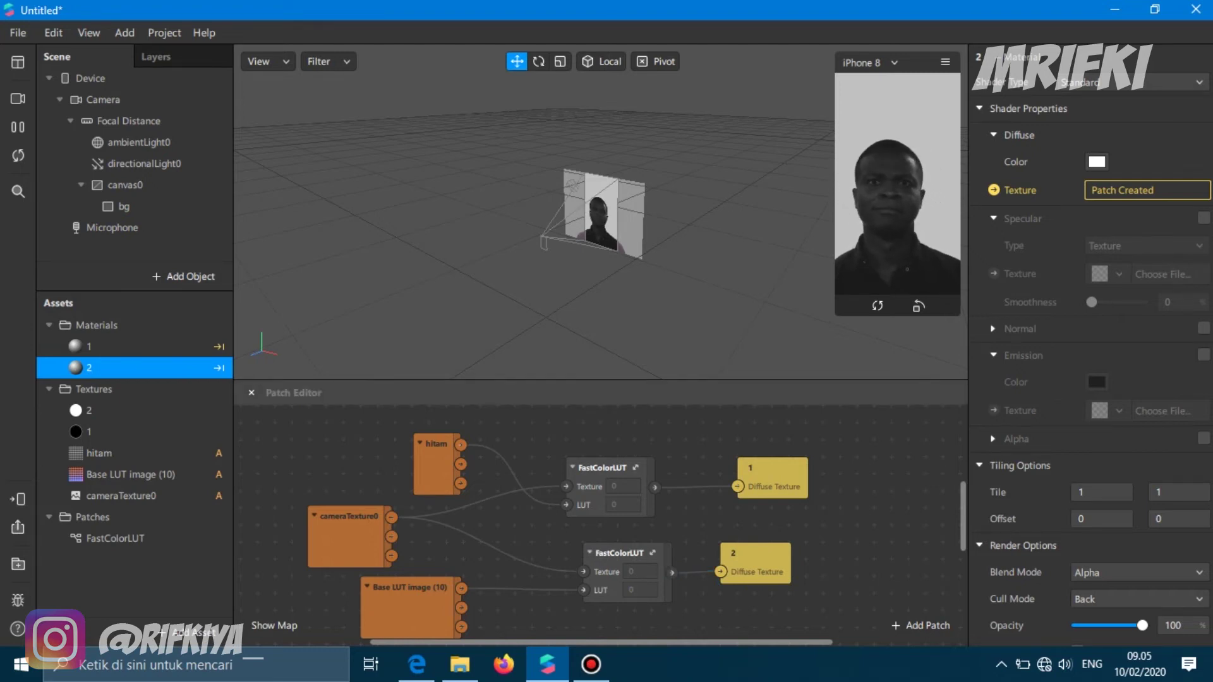
# - Open the script file from the projek folder in Sublime Text
pyautogui.click(460, 665)
pyautogui.rightClick(737, 156)
pyautogui.click(783, 248)
pyautogui.scroll(3, 569, 347)
# - Compare the object name in the script's Scene.root.find call with the rectangle's name in the Spark AR scene
pyautogui.click(547, 664)
pyautogui.click(123, 206)
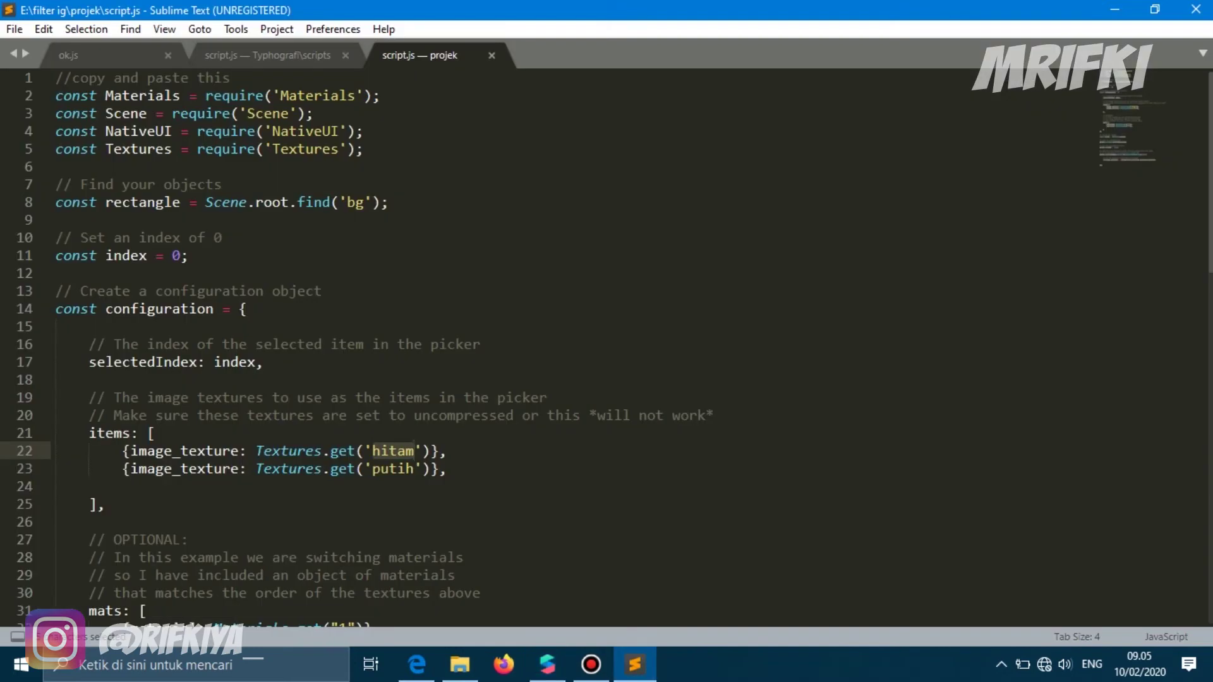
pyautogui.click(363, 203)
pyautogui.doubleClick(356, 202)
pyautogui.click(547, 663)
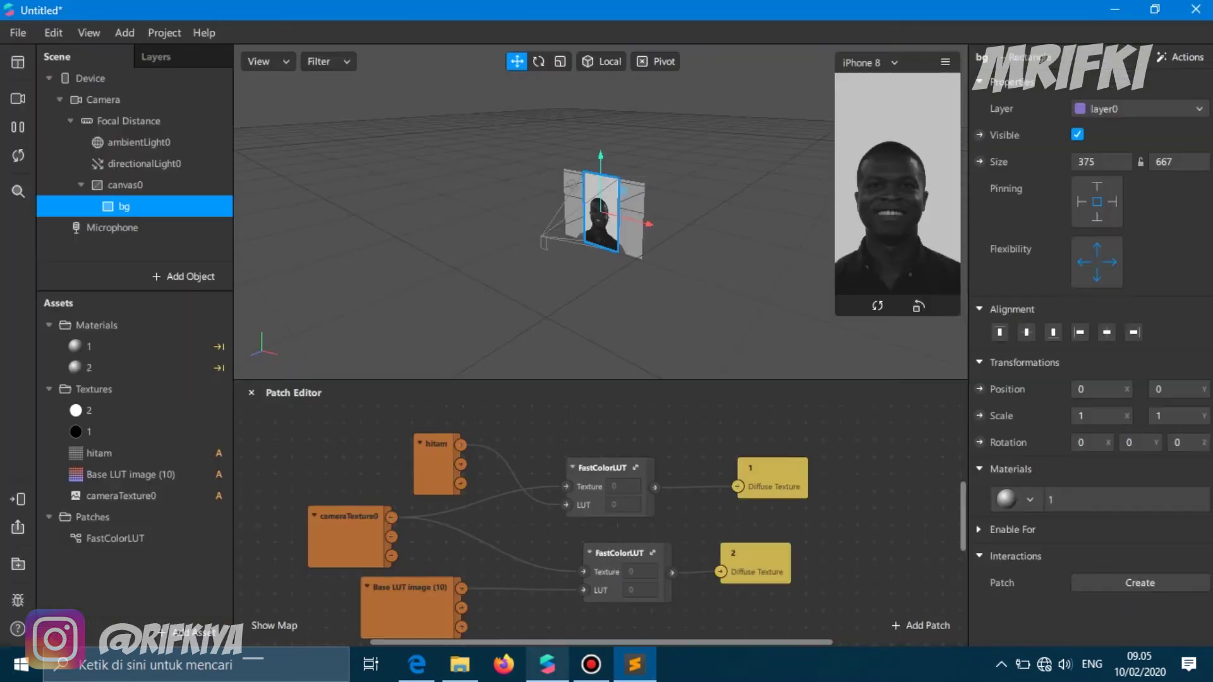
pyautogui.doubleClick(124, 207)
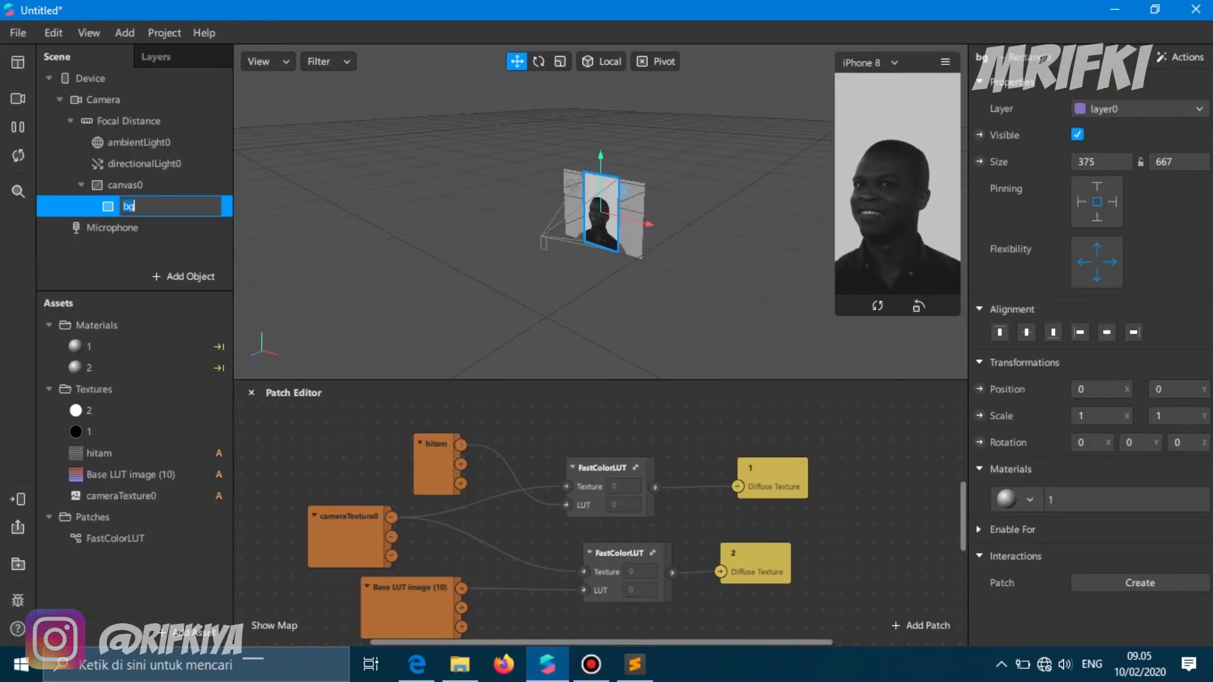
pyautogui.click(635, 664)
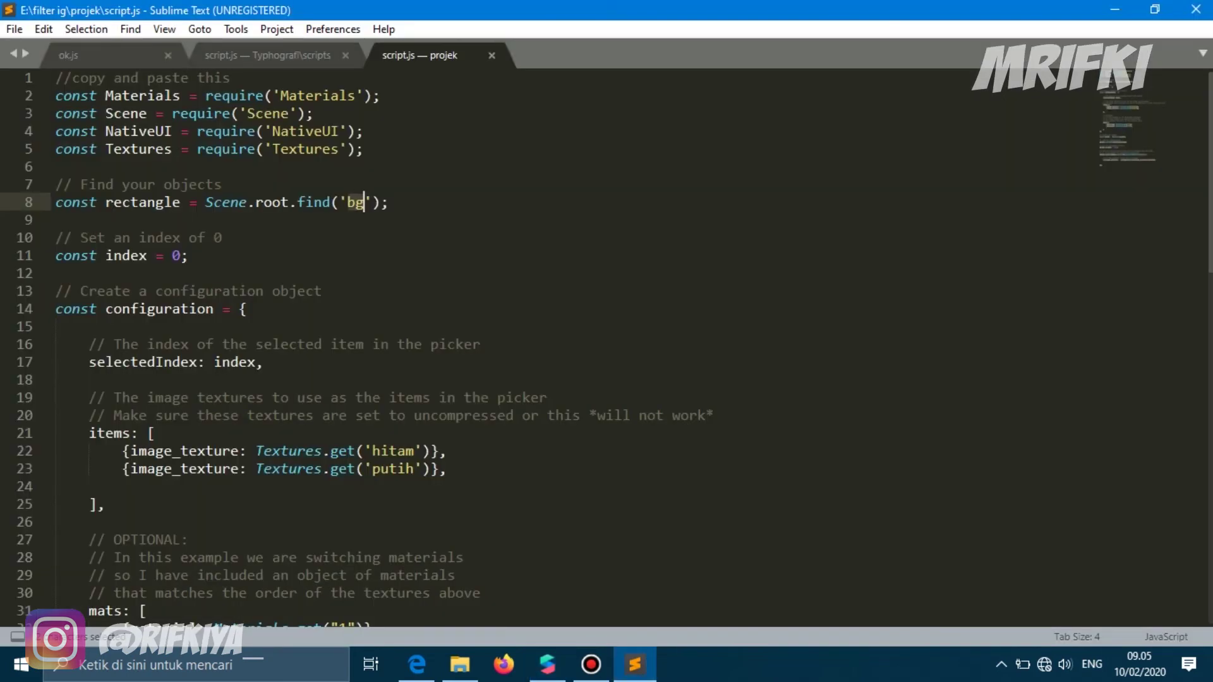
pyautogui.moveTo(547, 664)
pyautogui.click(547, 664)
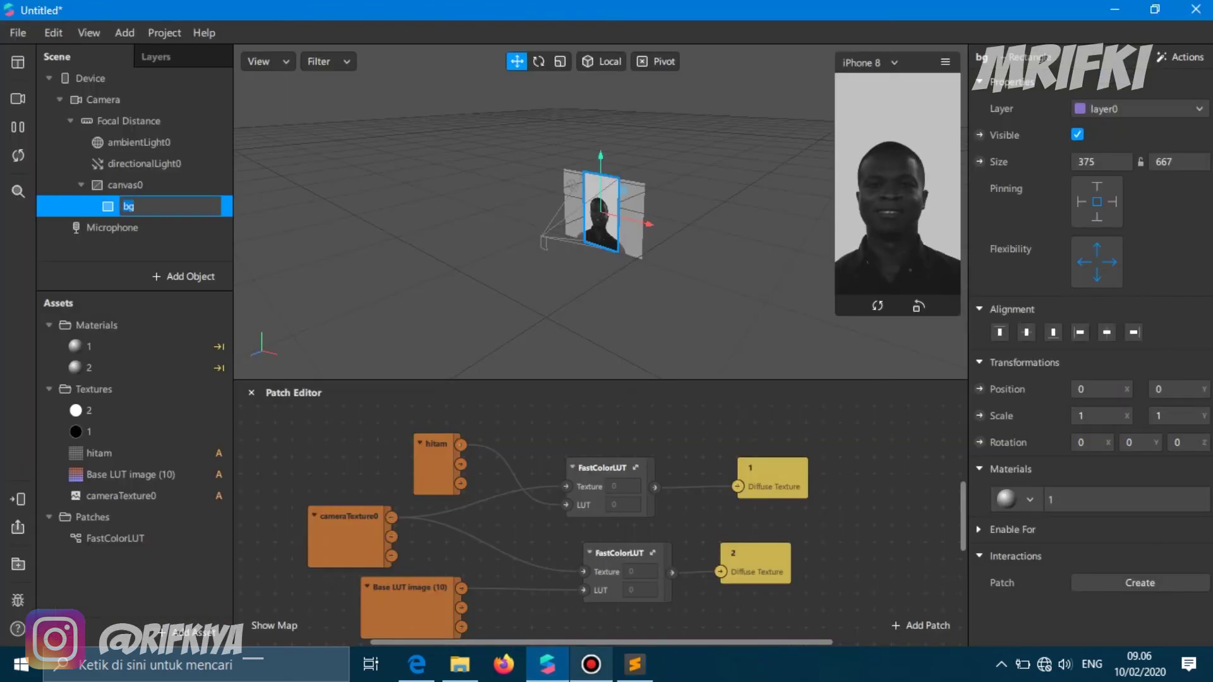
pyautogui.click(634, 664)
# - In the script's items list, set the two image_texture names to '1' and '2' to match the imported textures
pyautogui.click(547, 665)
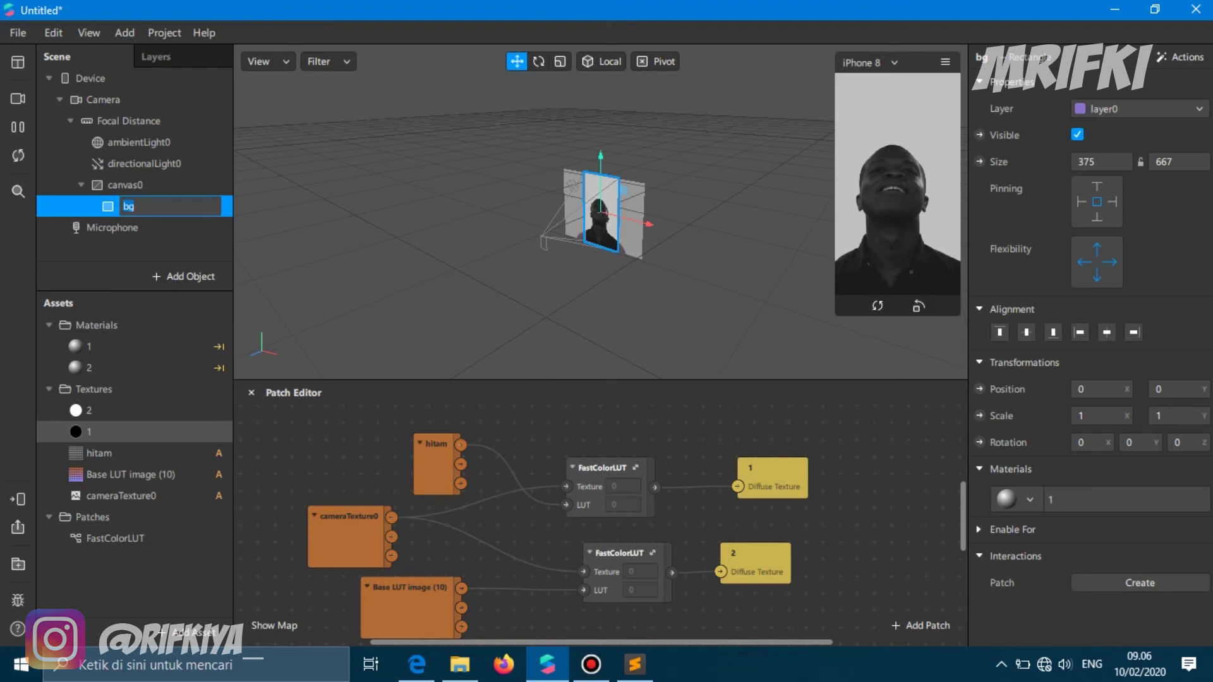
pyautogui.click(635, 665)
pyautogui.doubleClick(391, 450)
pyautogui.write('1')
pyautogui.doubleClick(392, 468)
pyautogui.write('2')
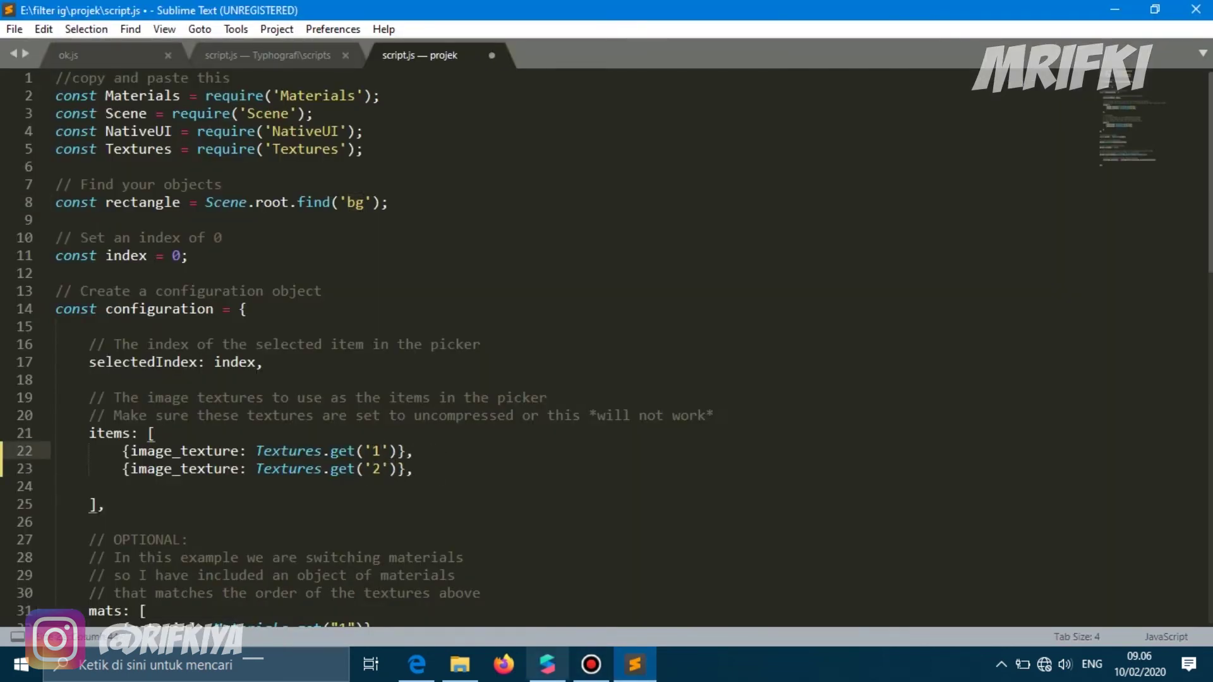
# - Compare the material names in the script's mats list with the two materials in the Spark AR assets
pyautogui.click(547, 664)
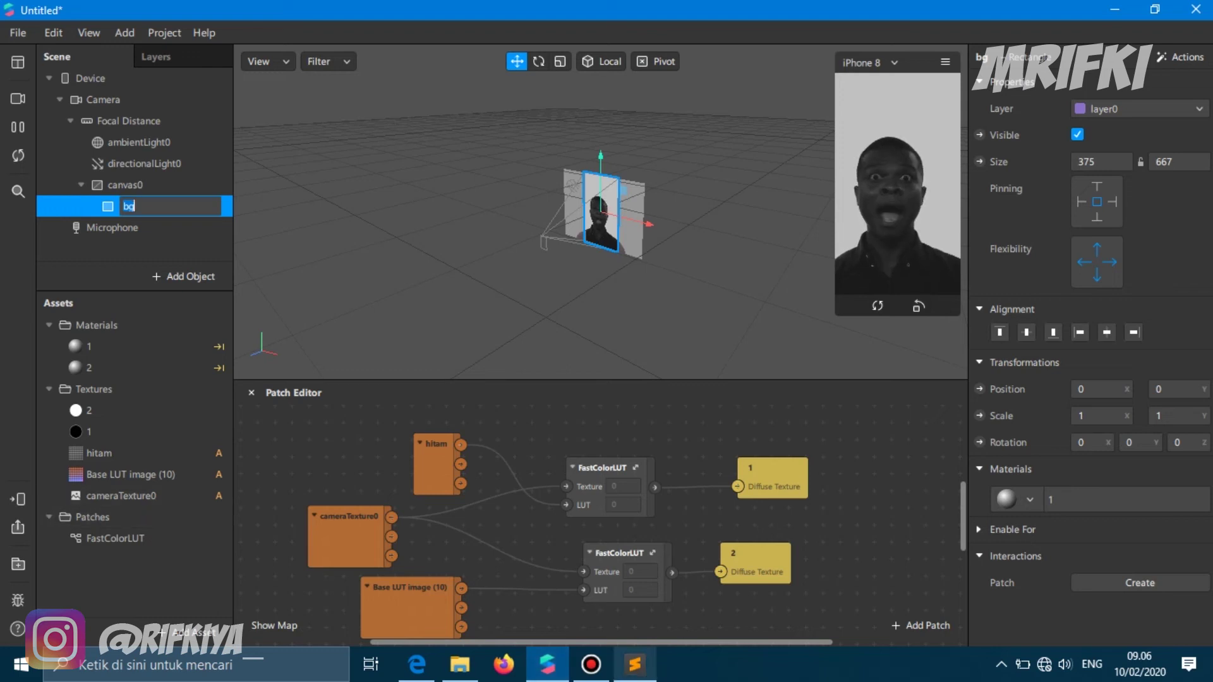
pyautogui.click(635, 665)
pyautogui.scroll(-3, 413, 290)
pyautogui.scroll(-1, 413, 290)
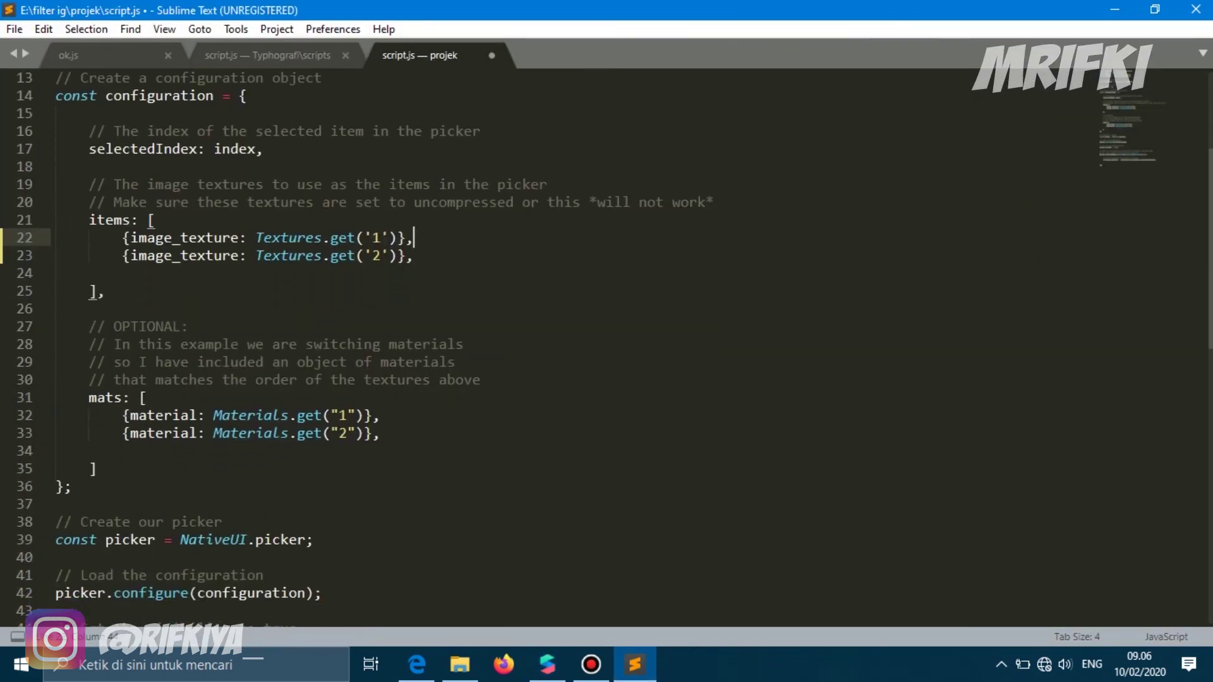
pyautogui.click(591, 665)
pyautogui.click(547, 665)
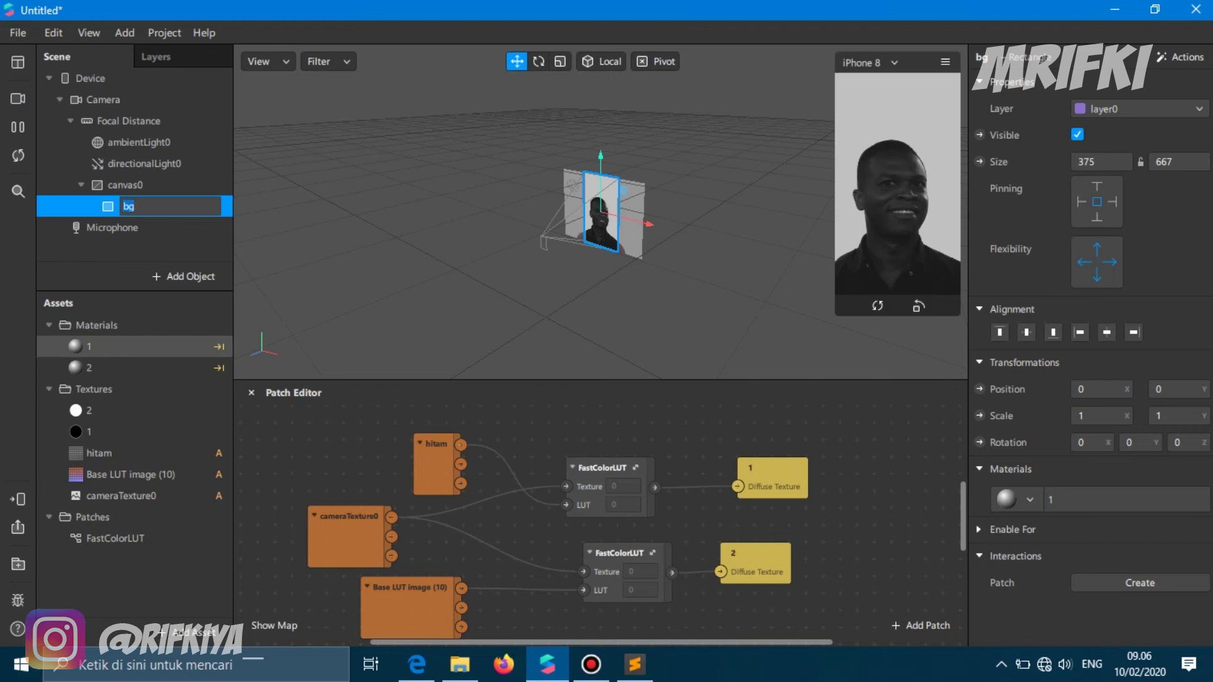
pyautogui.click(89, 346)
pyautogui.click(89, 367)
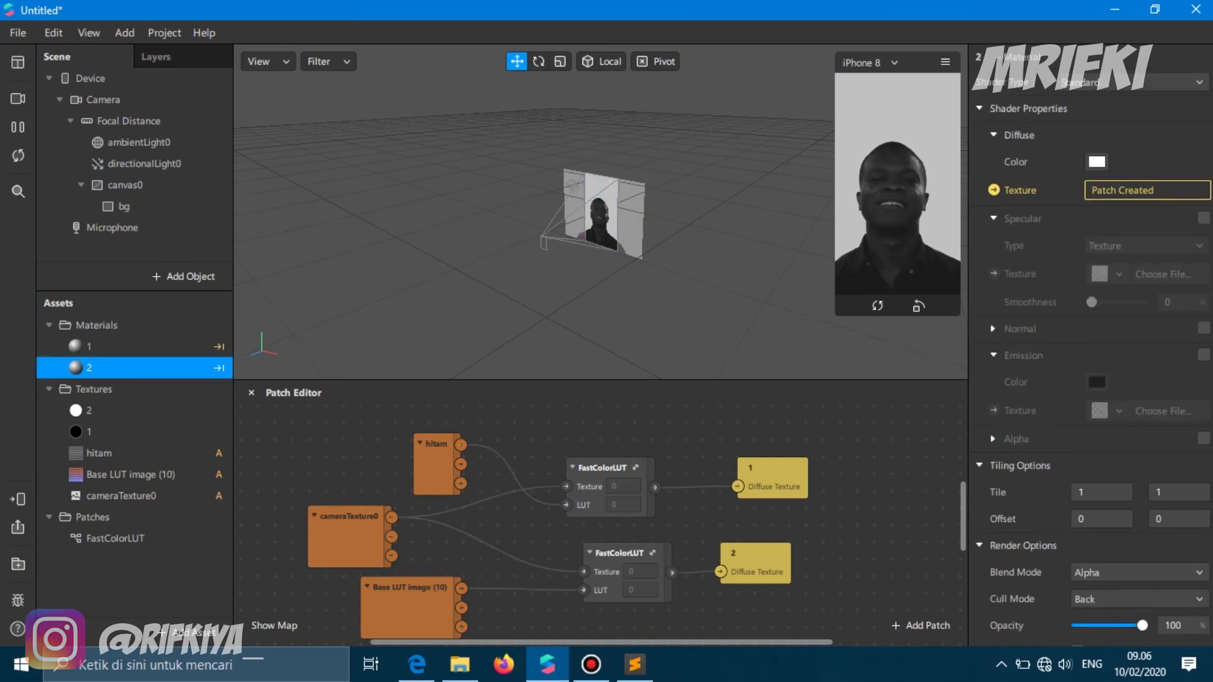
pyautogui.click(634, 665)
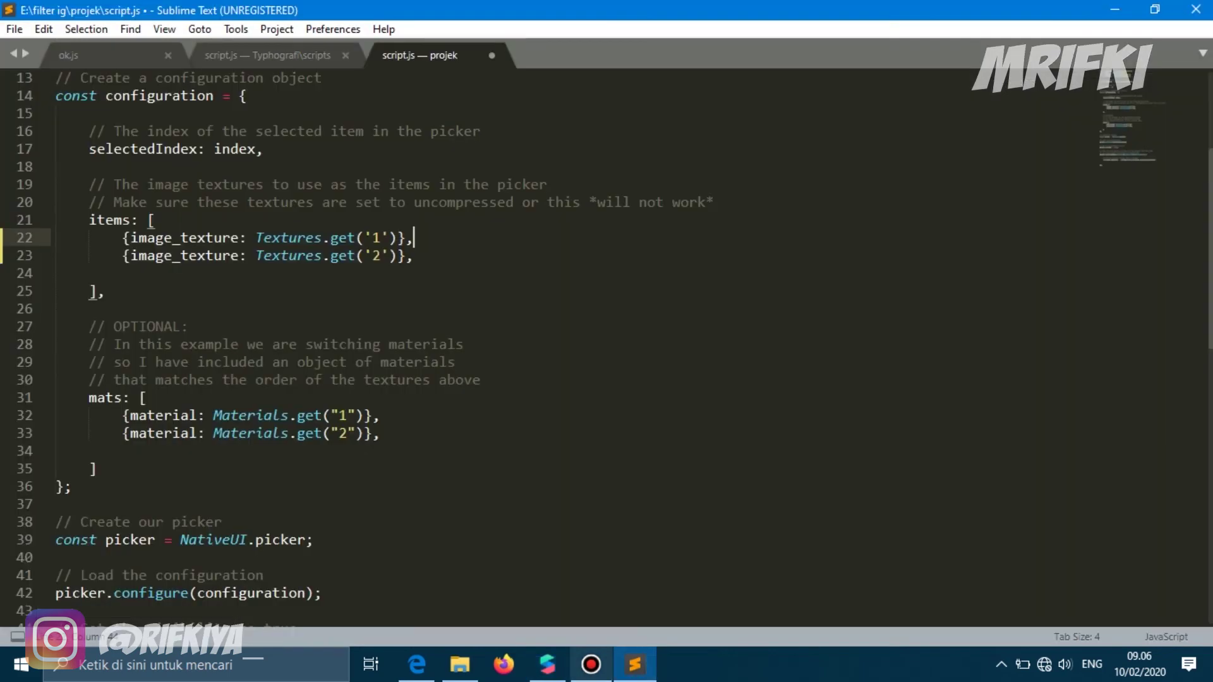
# - Save script.js, close Sublime Text, and import the script from the projek folder into the Spark AR assets
pyautogui.click(460, 665)
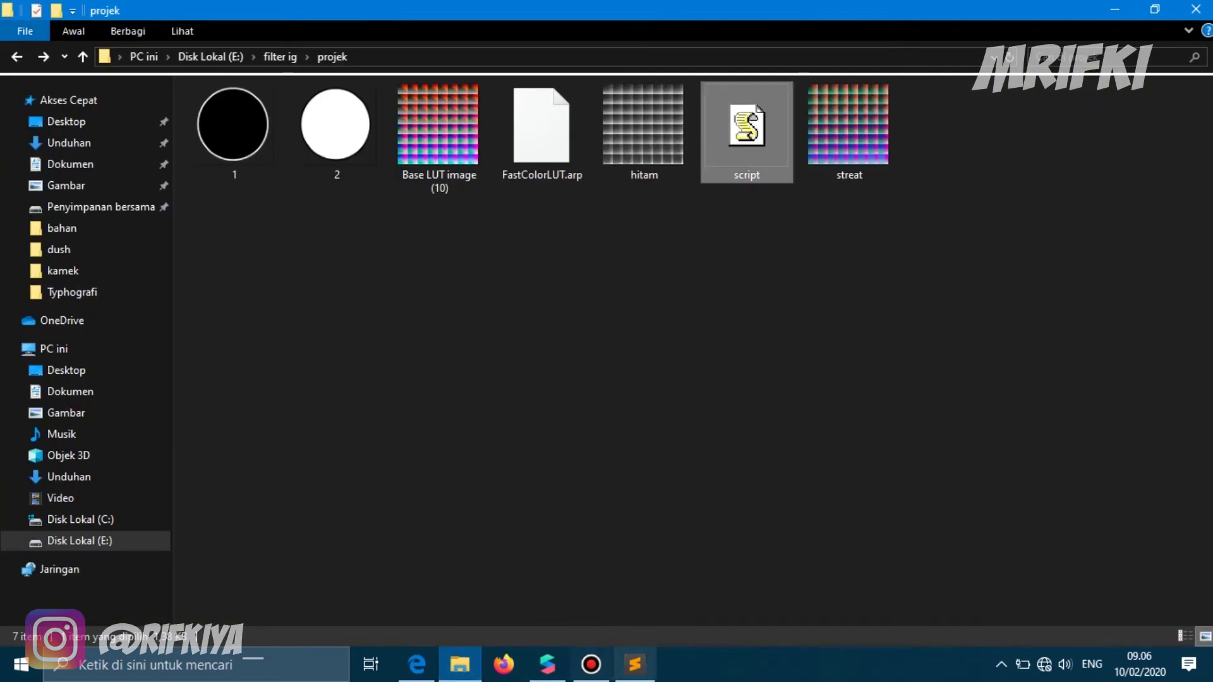
pyautogui.click(635, 665)
pyautogui.hotkey('ctrl', 's')
pyautogui.click(1195, 9)
pyautogui.moveTo(747, 130); pyautogui.dragTo(125, 587)
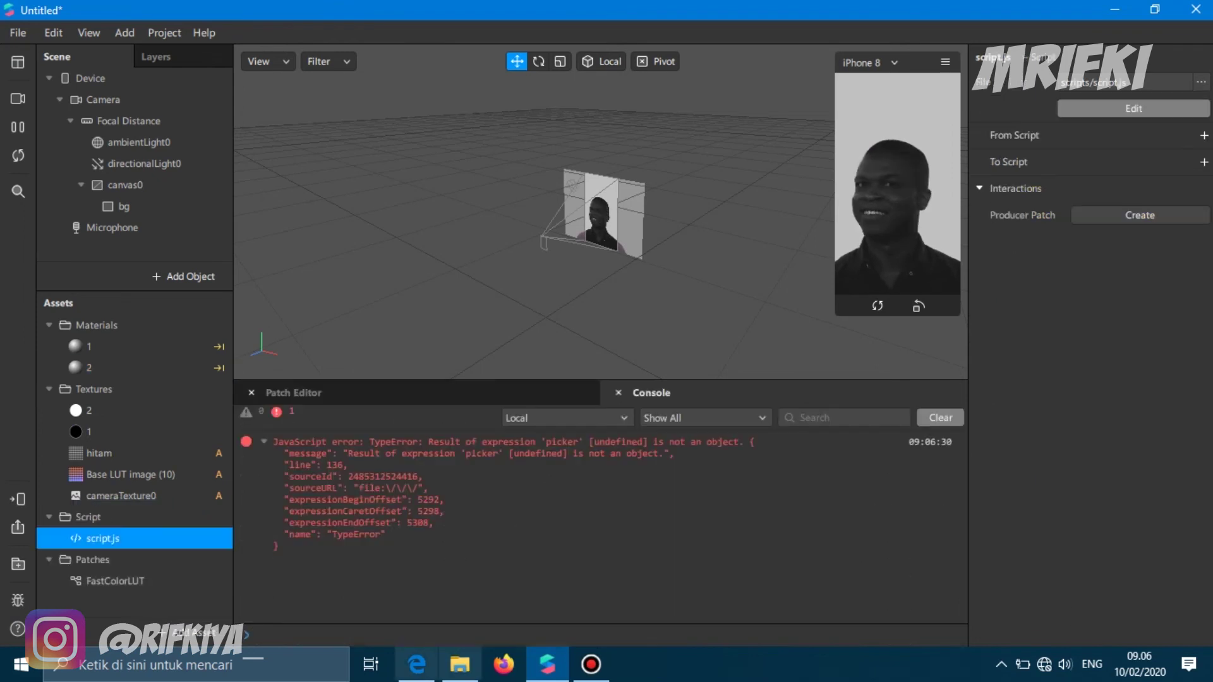
# - Open the script file from the projek folder in Notepad, review its code, and close it
pyautogui.click(460, 664)
pyautogui.rightClick(764, 109)
pyautogui.moveTo(992, 260)
pyautogui.click(528, 300)
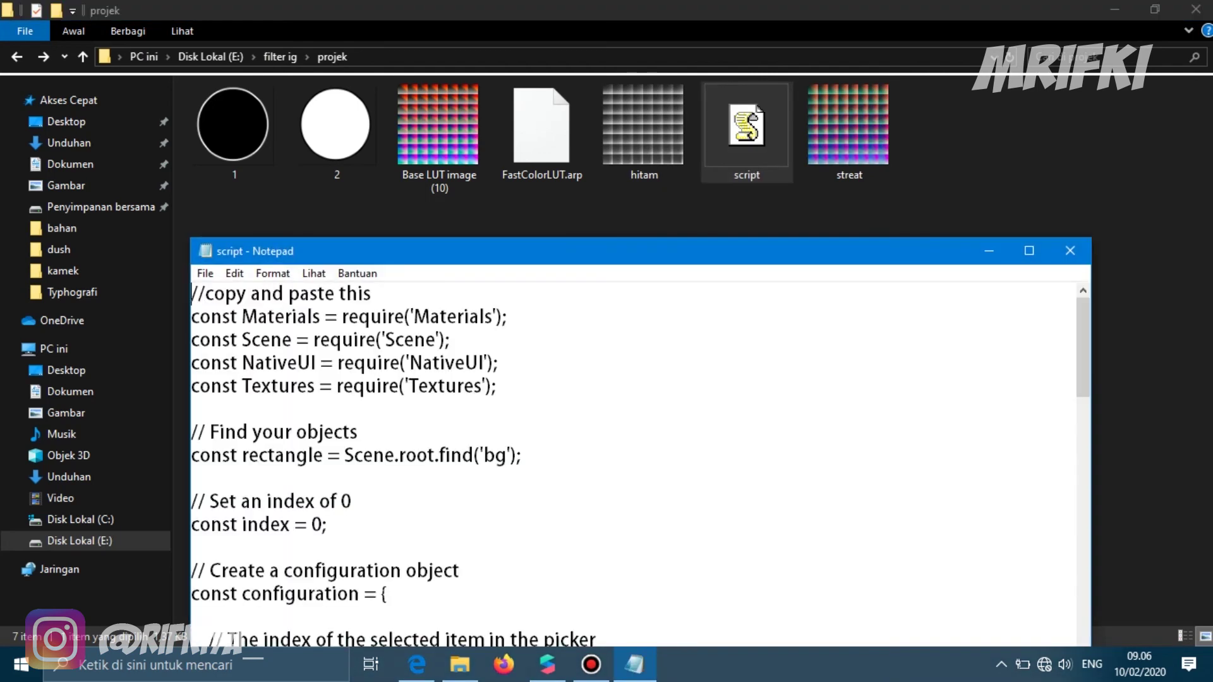
pyautogui.scroll(-3, 528, 301)
pyautogui.moveTo(503, 246); pyautogui.dragTo(518, 136)
pyautogui.scroll(1, 569, 316)
pyautogui.scroll(-3, 647, 364)
pyautogui.scroll(5, 647, 363)
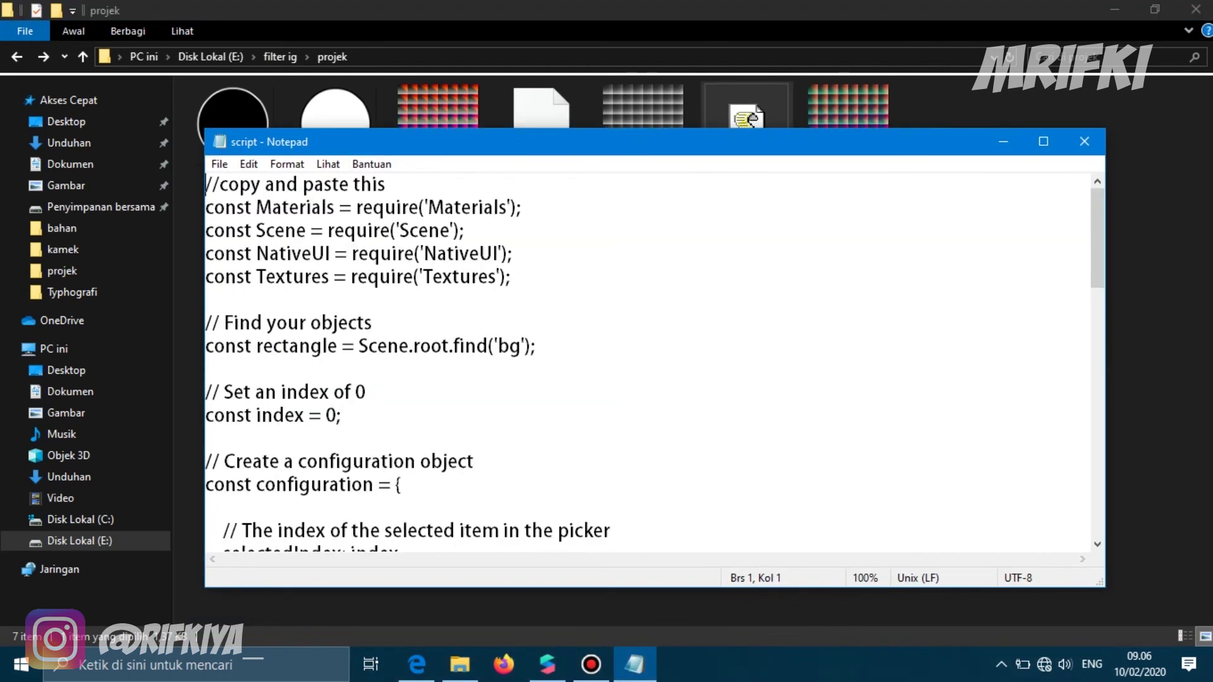
pyautogui.click(1084, 141)
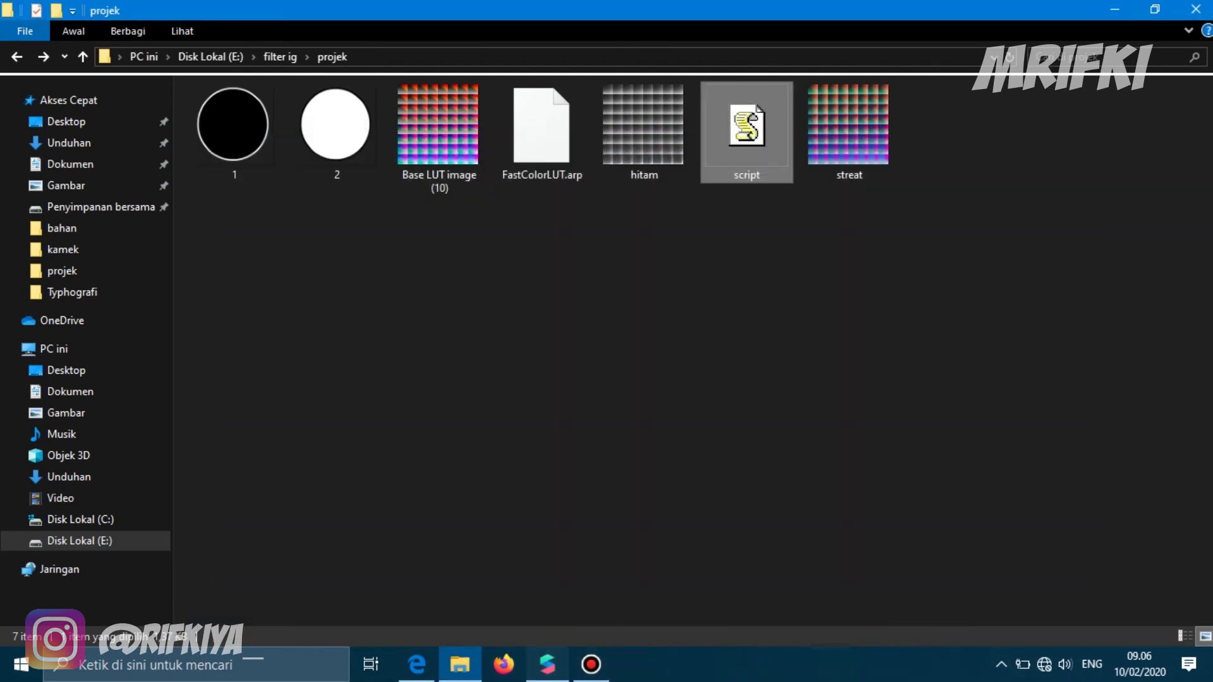
# - Return to Spark AR and deselect Facebook as a target platform in the project properties
pyautogui.click(548, 664)
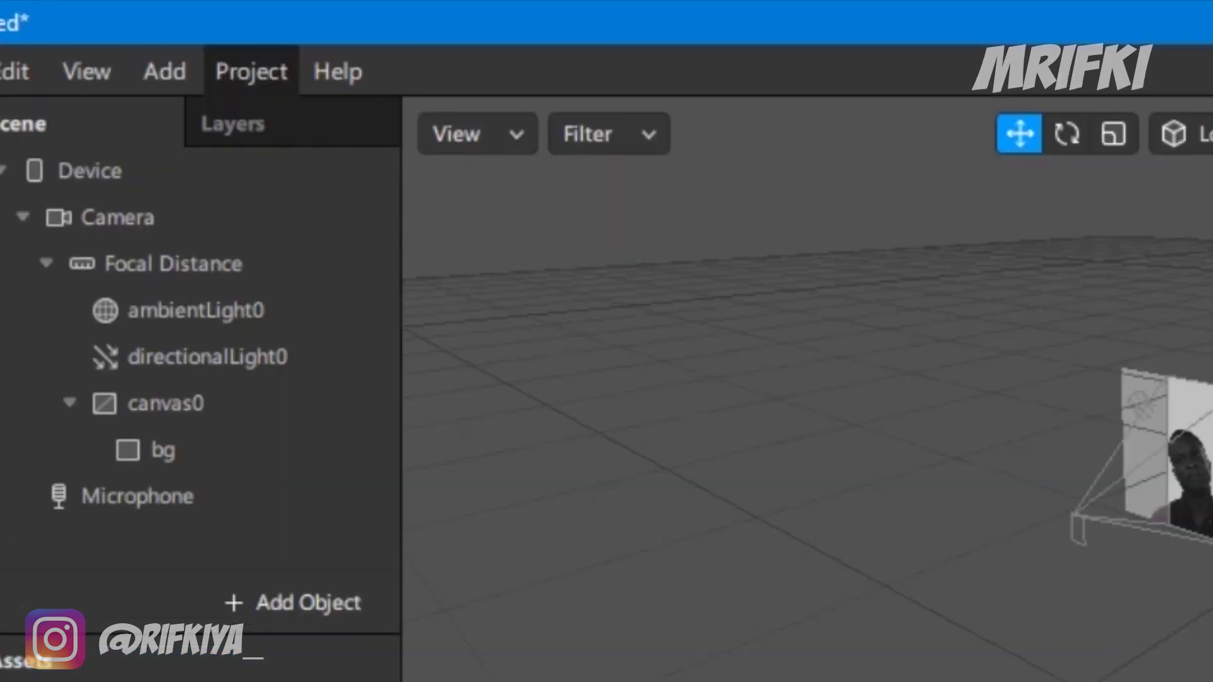
pyautogui.click(165, 33)
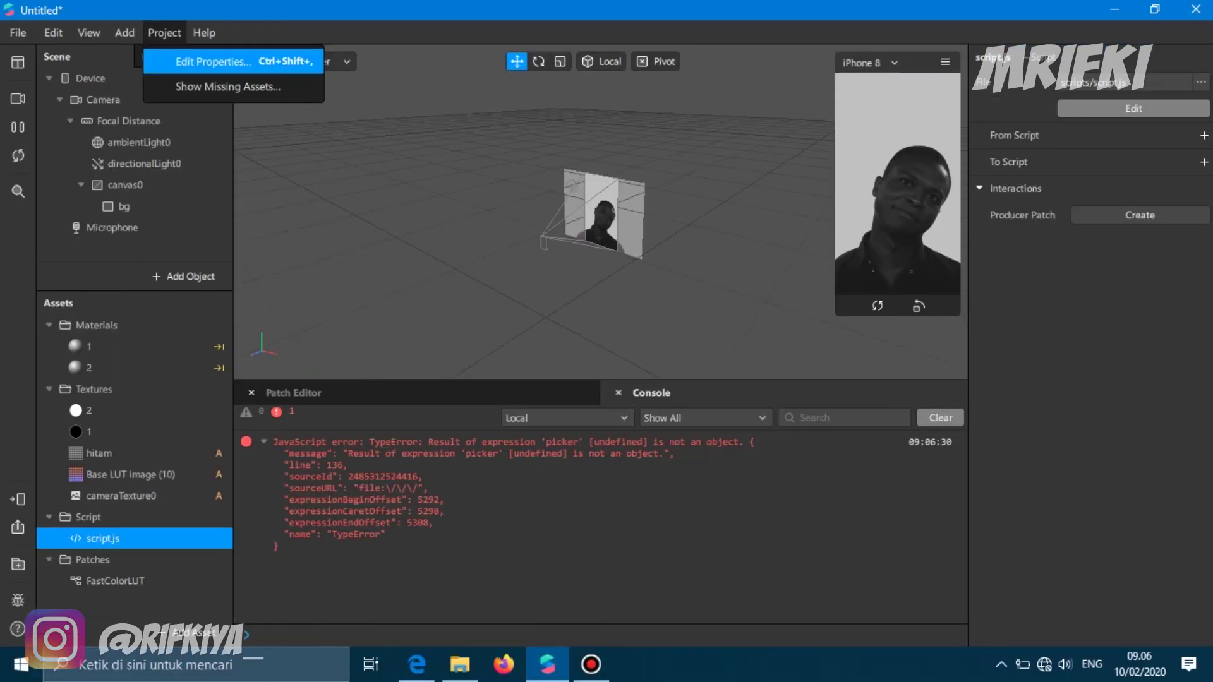
pyautogui.click(358, 134)
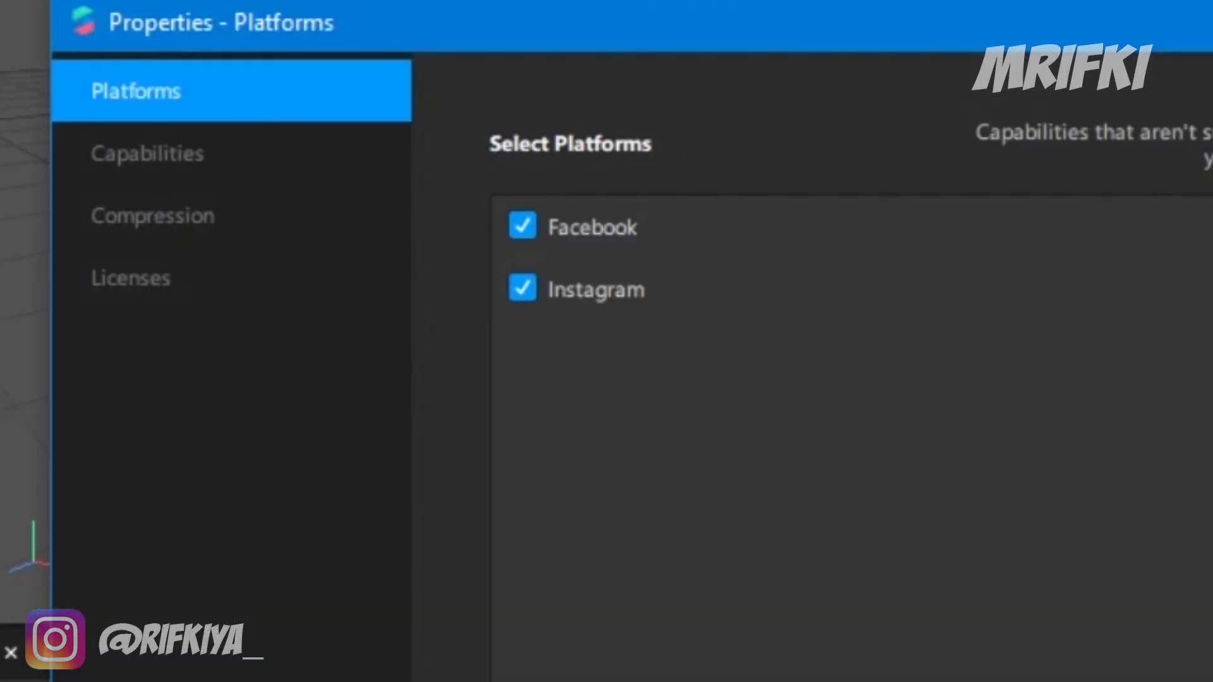
pyautogui.click(522, 226)
# - Enable the Picker option of the Native UI Control capability and finish editing the project properties
pyautogui.click(147, 153)
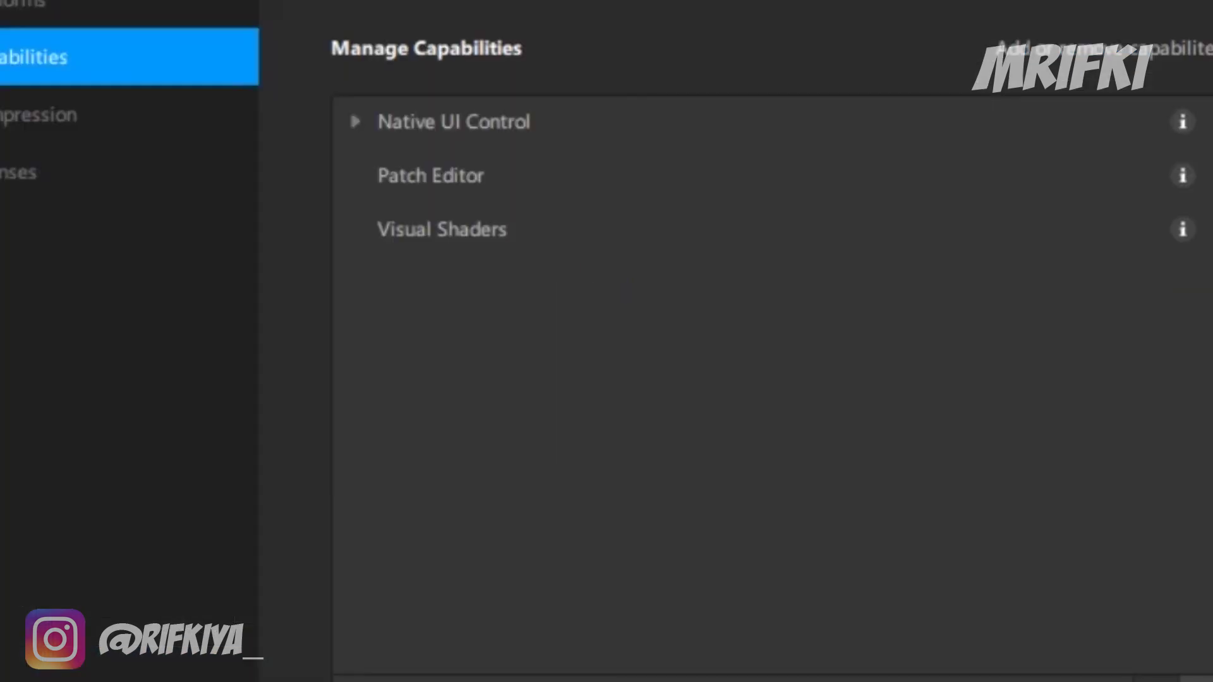
pyautogui.click(356, 121)
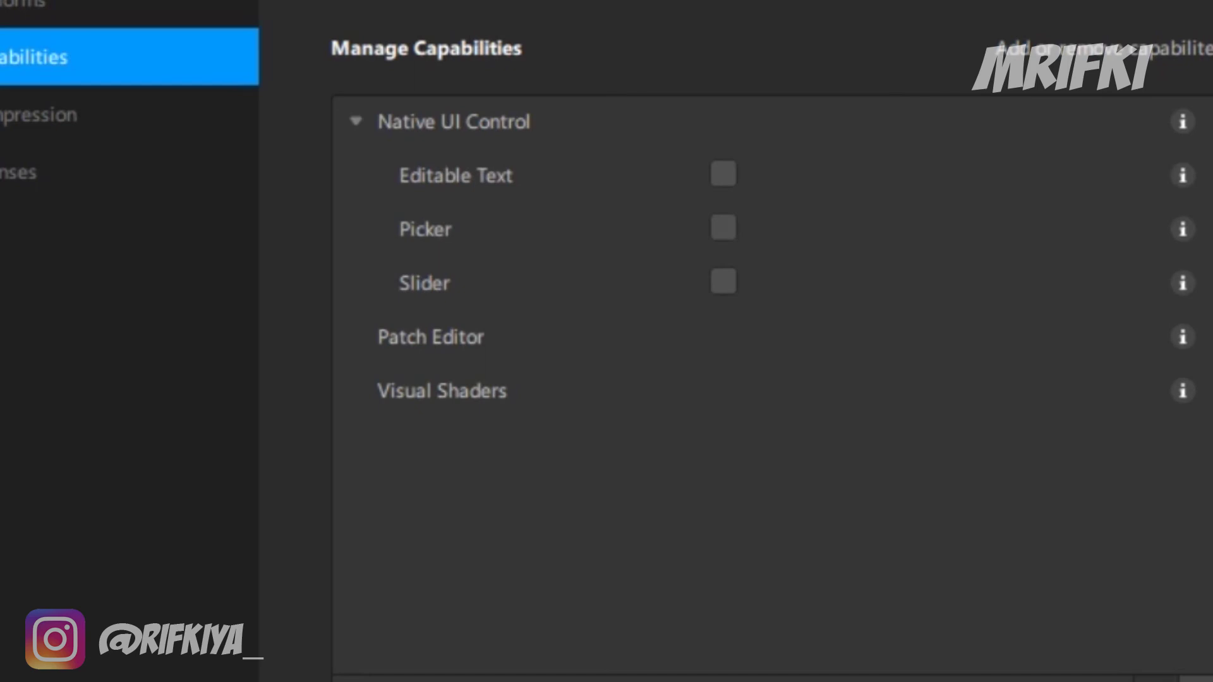
pyautogui.click(723, 227)
pyautogui.click(882, 520)
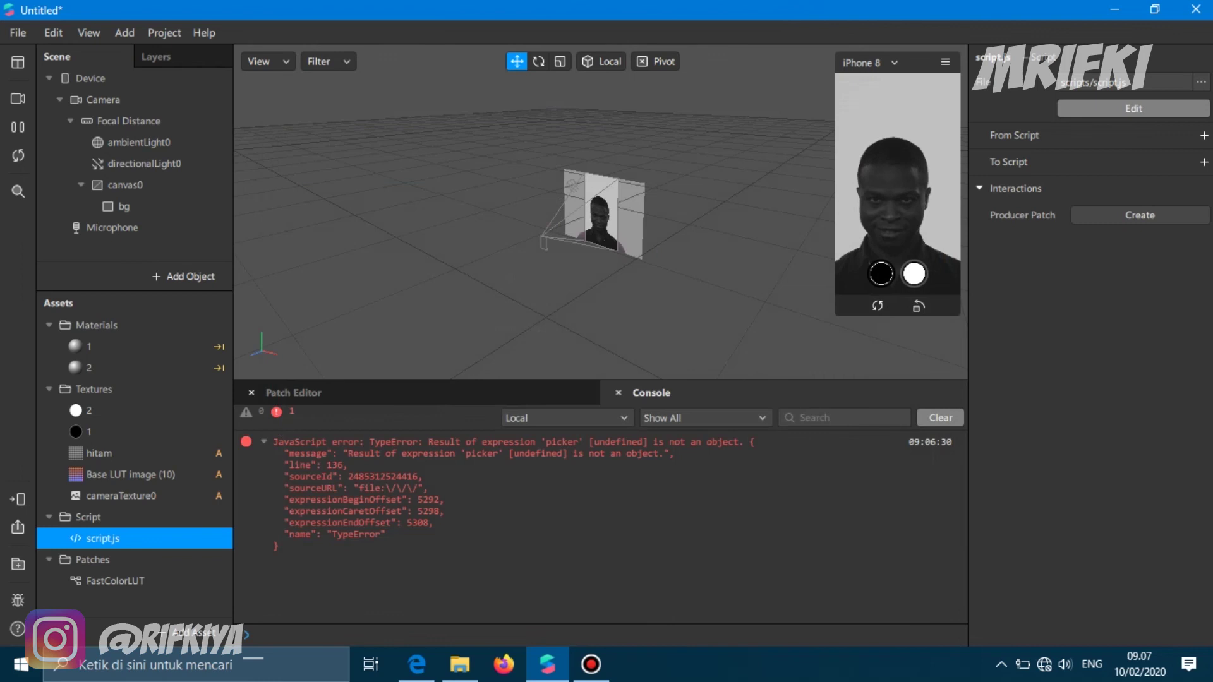
# - Enlarge the device preview and test the black and white picker items
pyautogui.click(881, 274)
pyautogui.moveTo(836, 316); pyautogui.dragTo(656, 633)
pyautogui.click(824, 592)
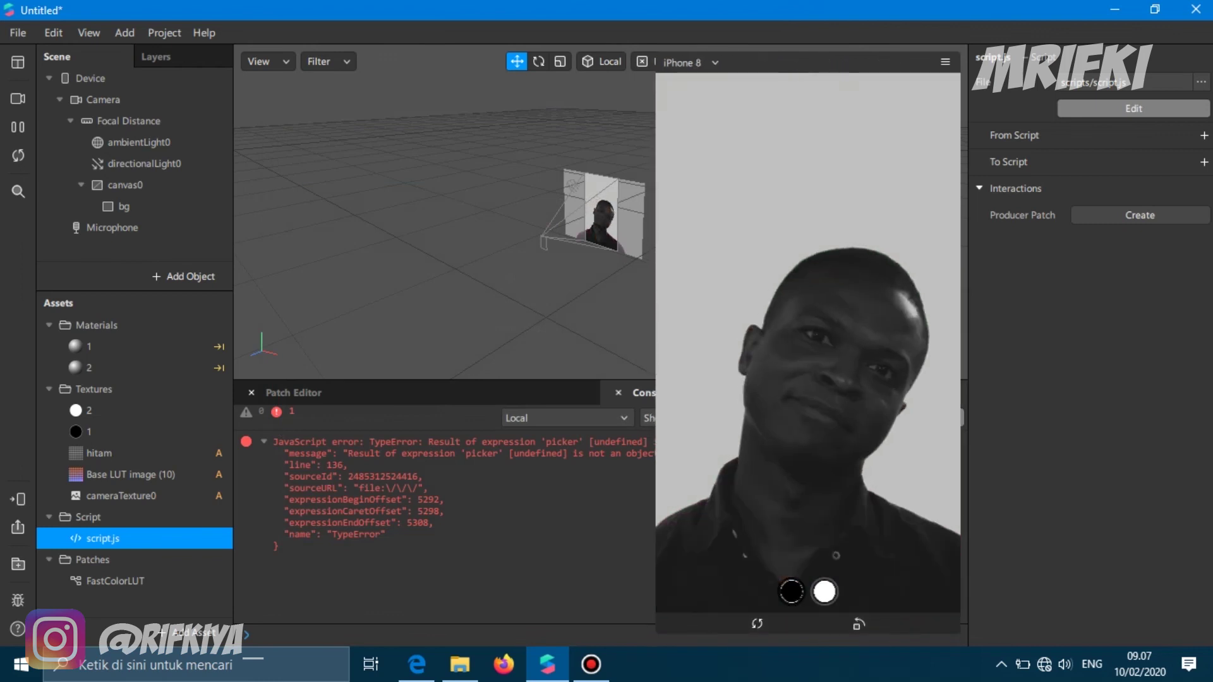